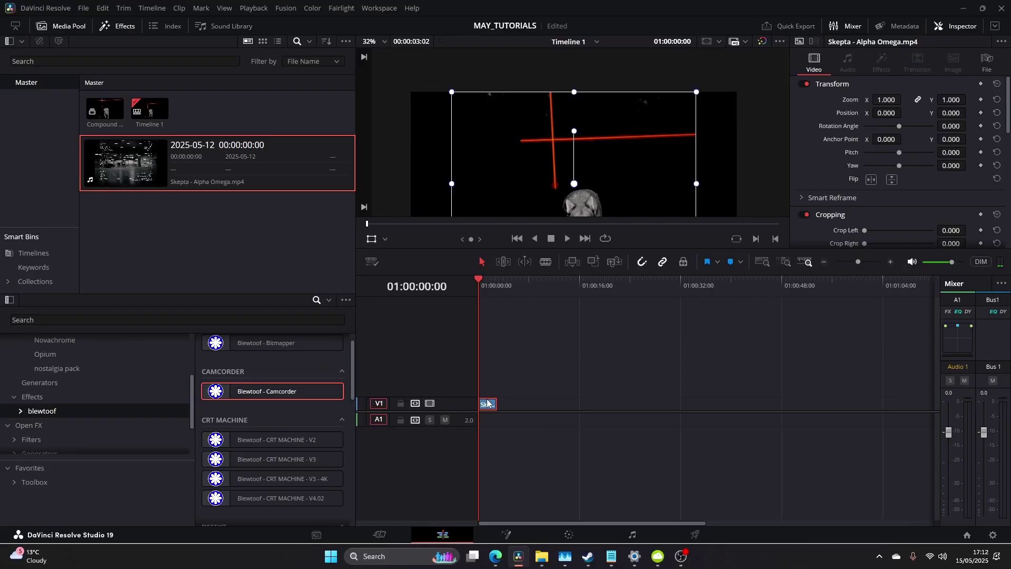
Scale the wolf clip up to a zoom of 1.340 on X and Y so it fills the frame.
left_click_drag(886, 99, 908, 99)
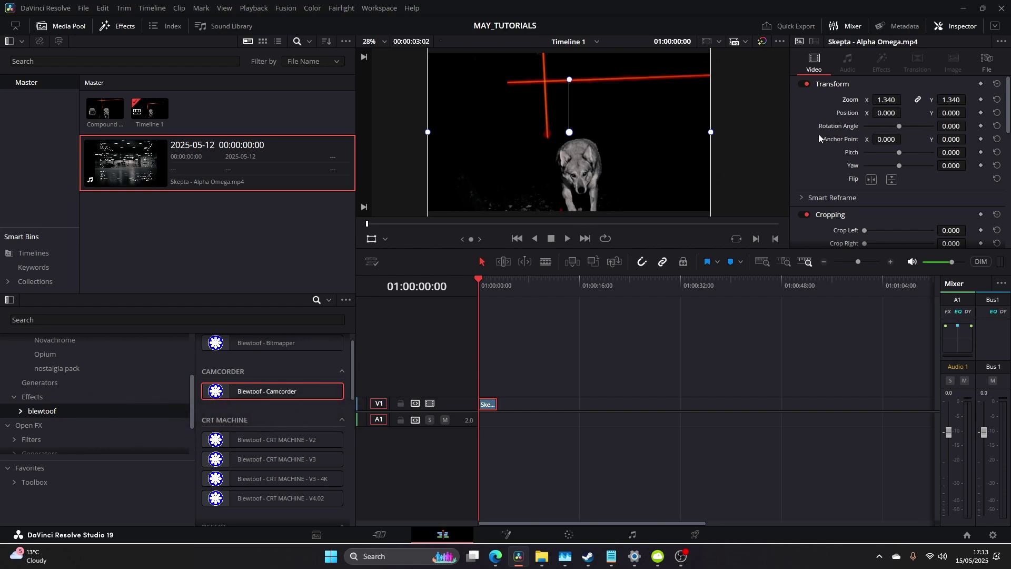
right_click(492, 406)
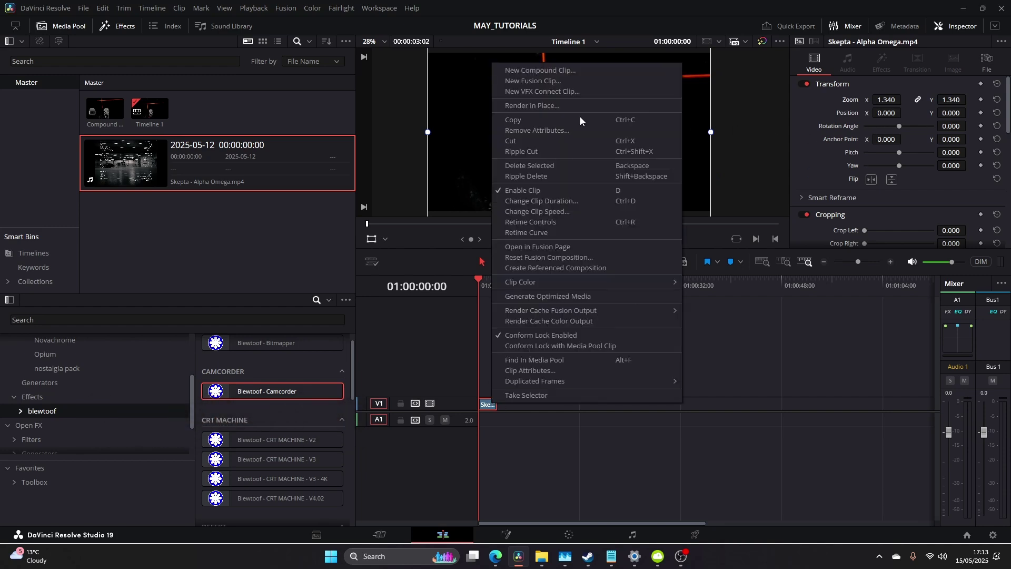
Make the V1 clip Compound Clip 2 and apply the Blewtoof - Camcorder effect to it.
left_click(575, 67)
left_click(577, 307)
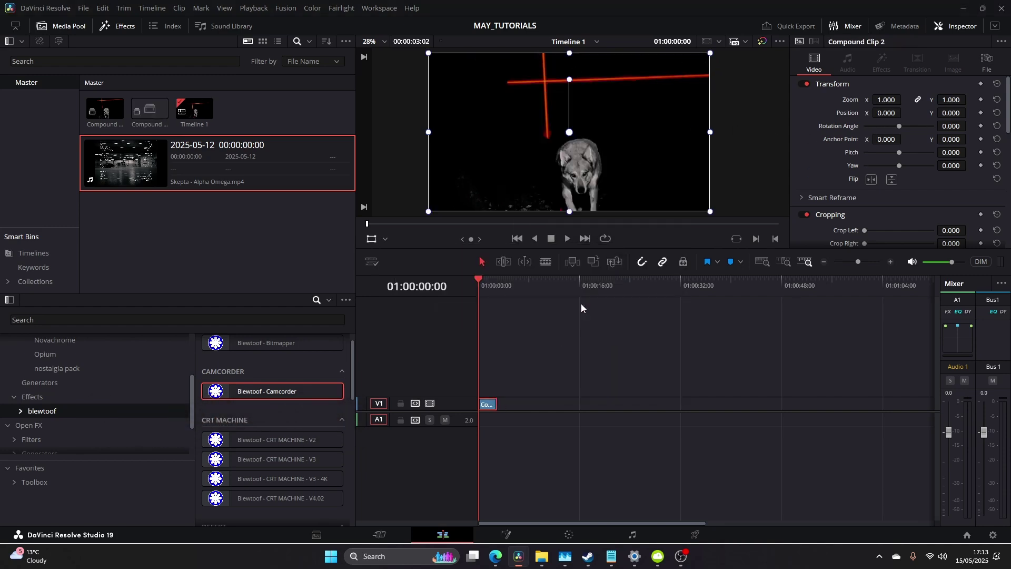
left_click_drag(292, 393, 485, 403)
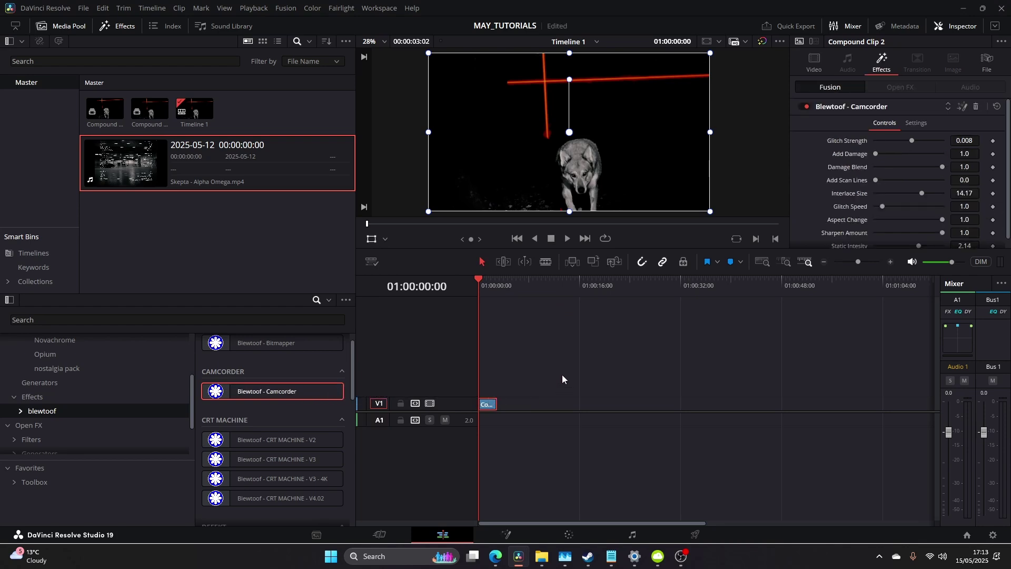
scroll(594, 146, "up", 2)
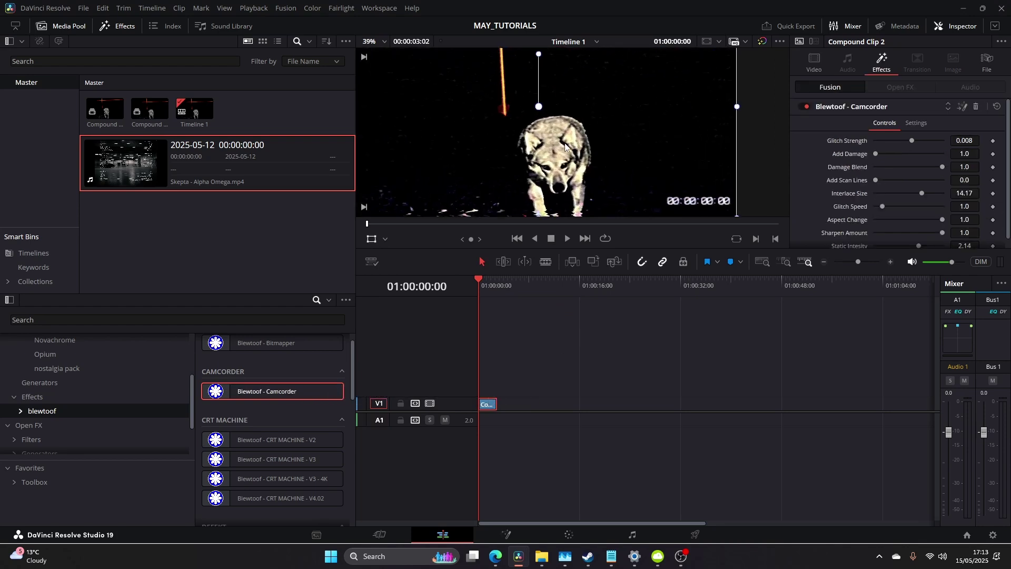
scroll(593, 146, "up", 1)
scroll(592, 199, "up", 2)
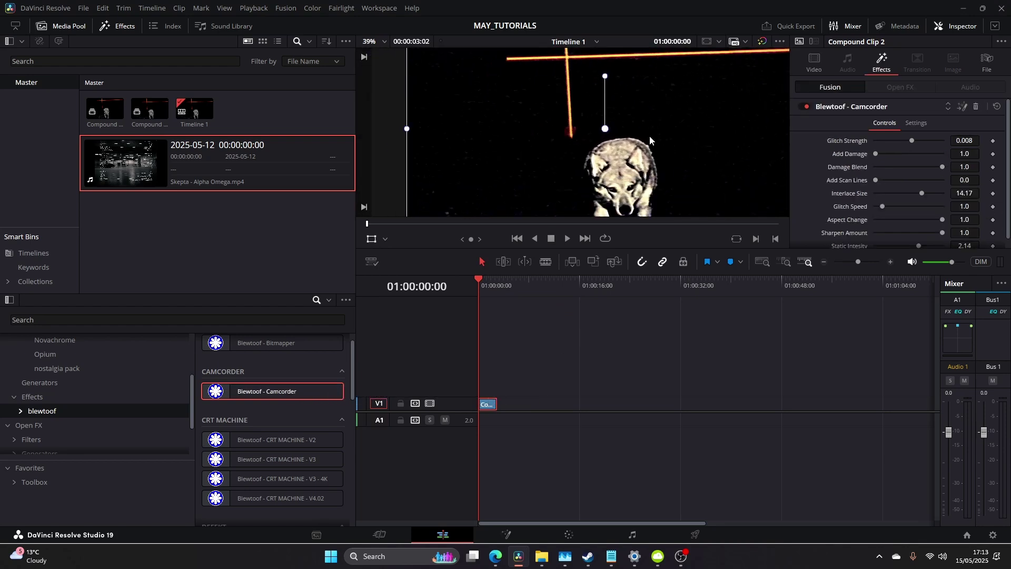
scroll(551, 150, "up", 3)
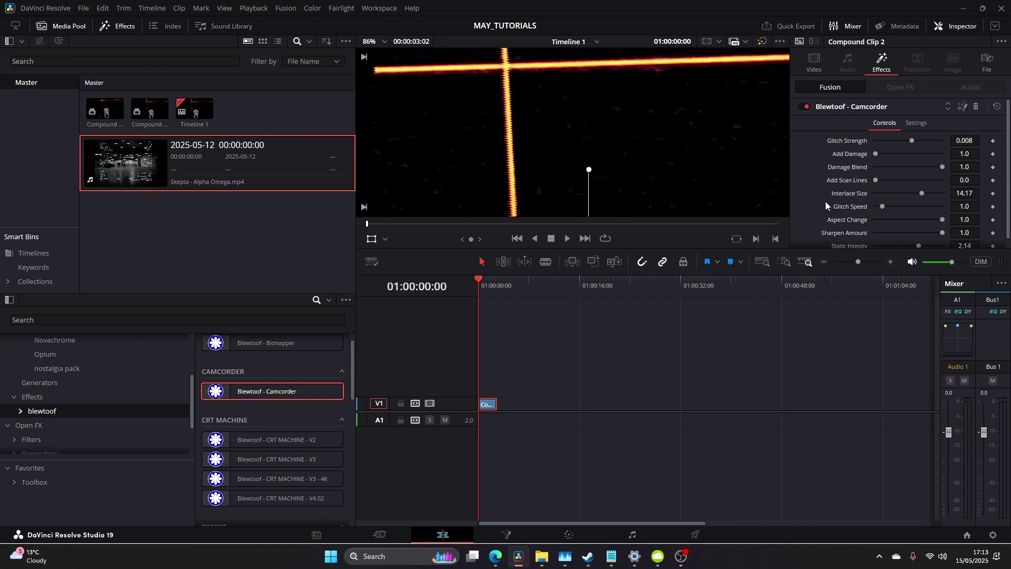
scroll(858, 137, "down", 1)
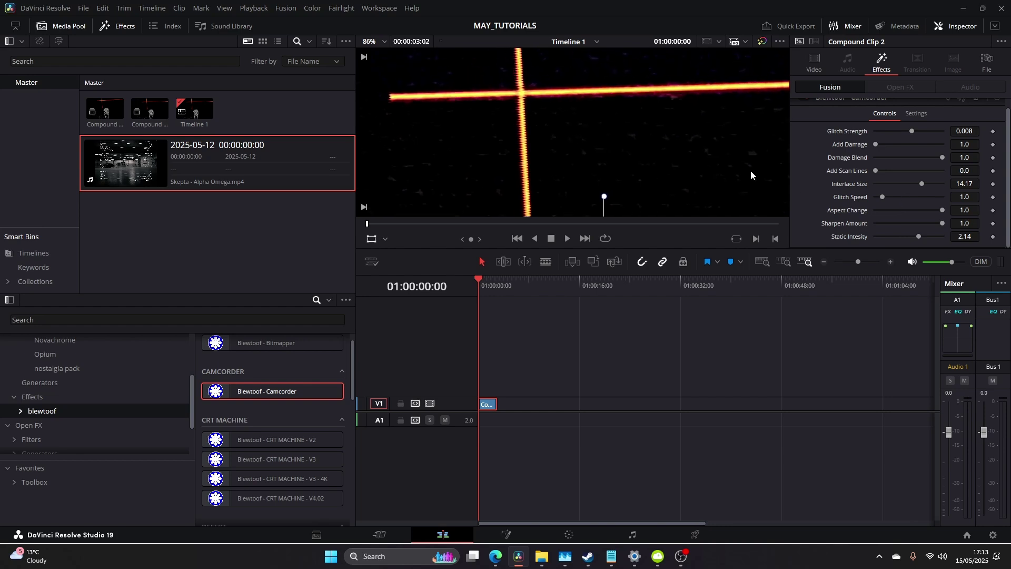
Nudge the Camcorder Interlace Size up from 14.17 to 14.76.
left_click_drag(922, 183, 919, 185)
key("ctrl+z")
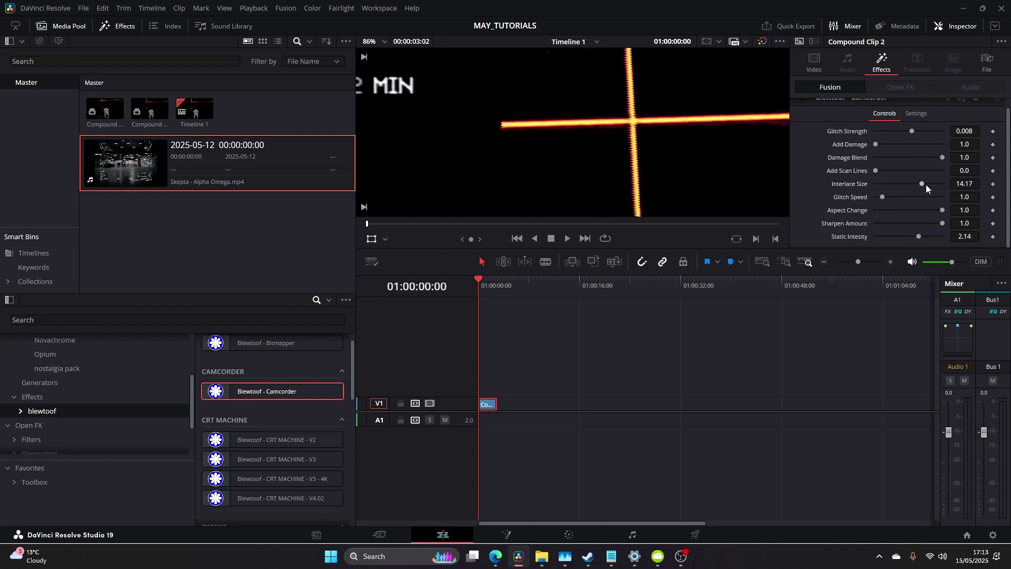
left_click_drag(924, 183, 925, 182)
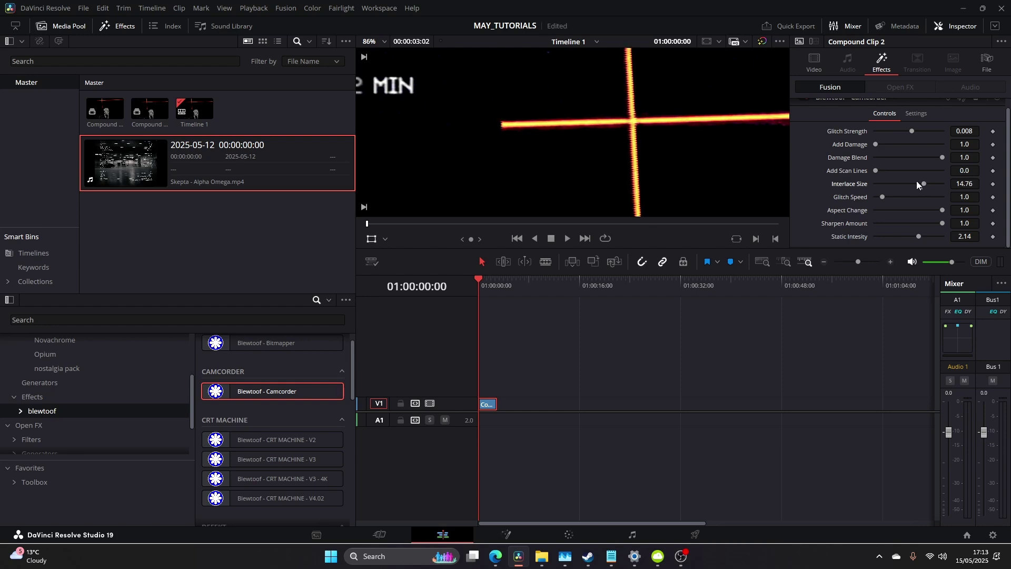
scroll(637, 129, "down", 2)
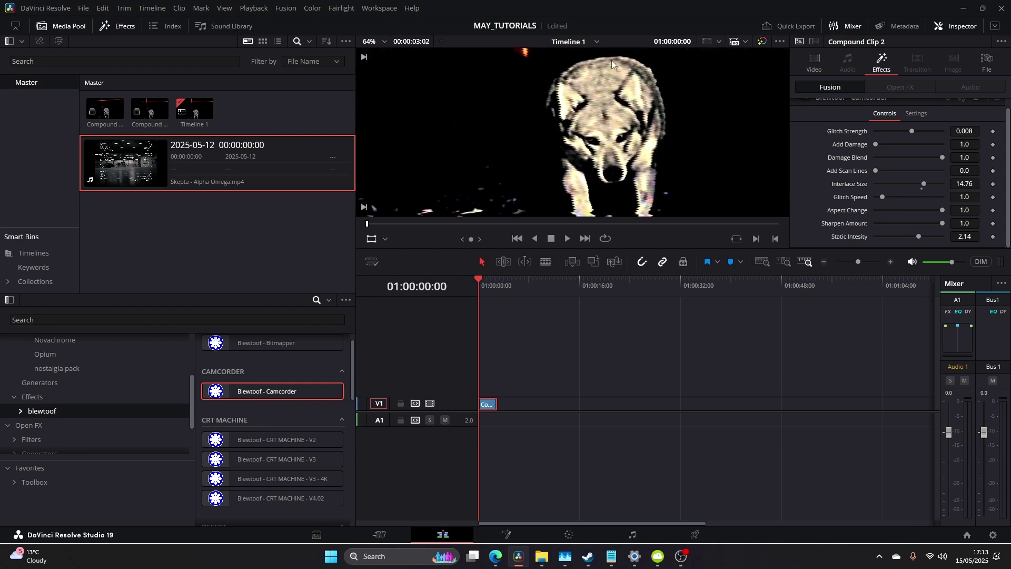
scroll(562, 80, "up", 3)
scroll(555, 91, "down", 5)
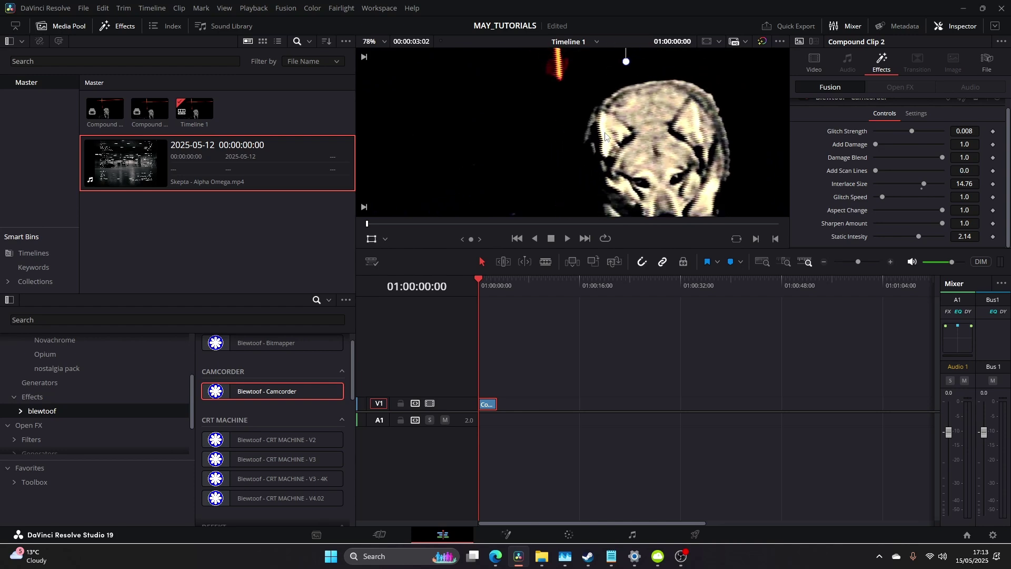
scroll(590, 127, "down", 2)
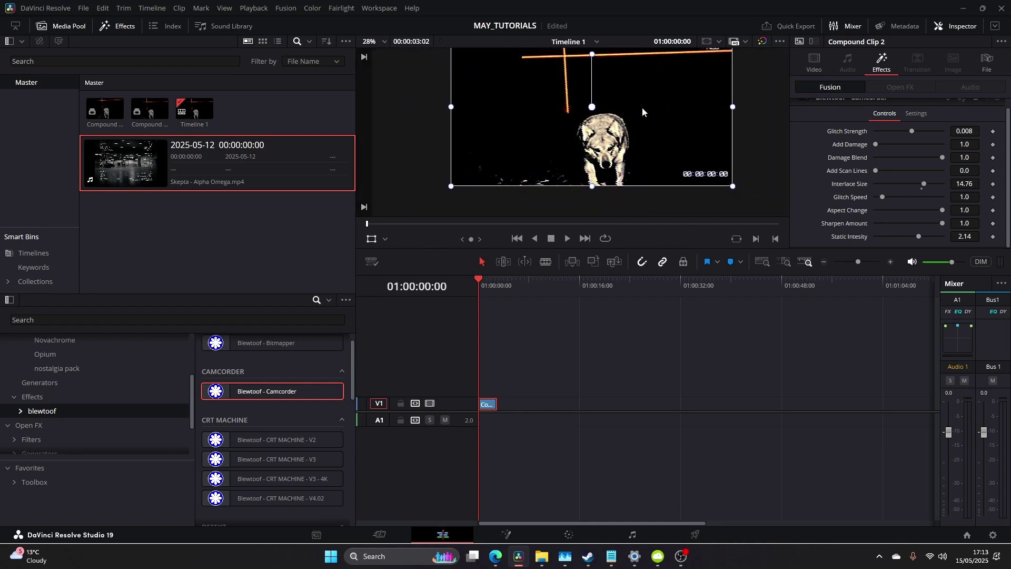
Preview the effect, then raise Glitch Speed to 5.2 and replay it from the first frame.
key("space")
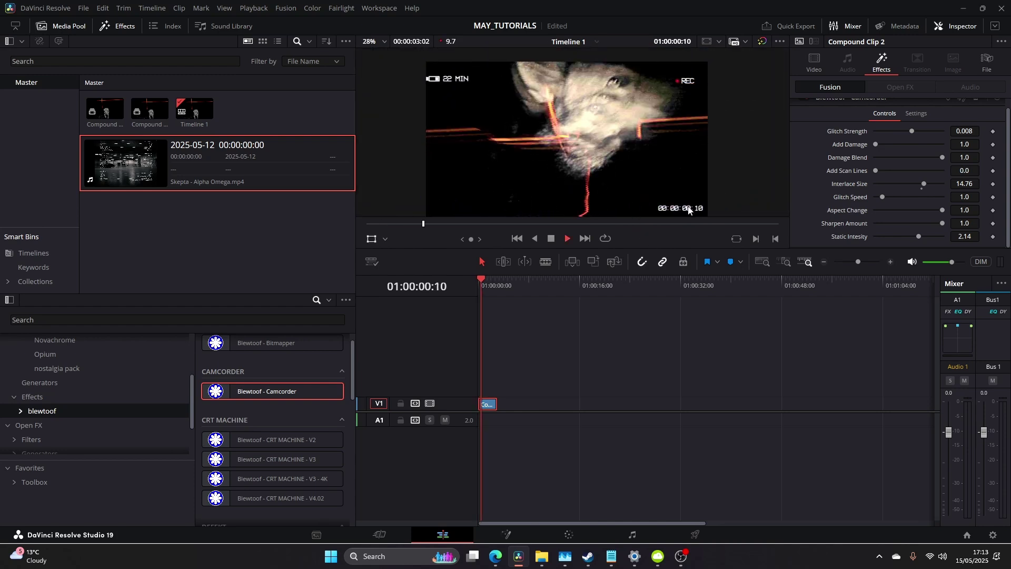
key("space")
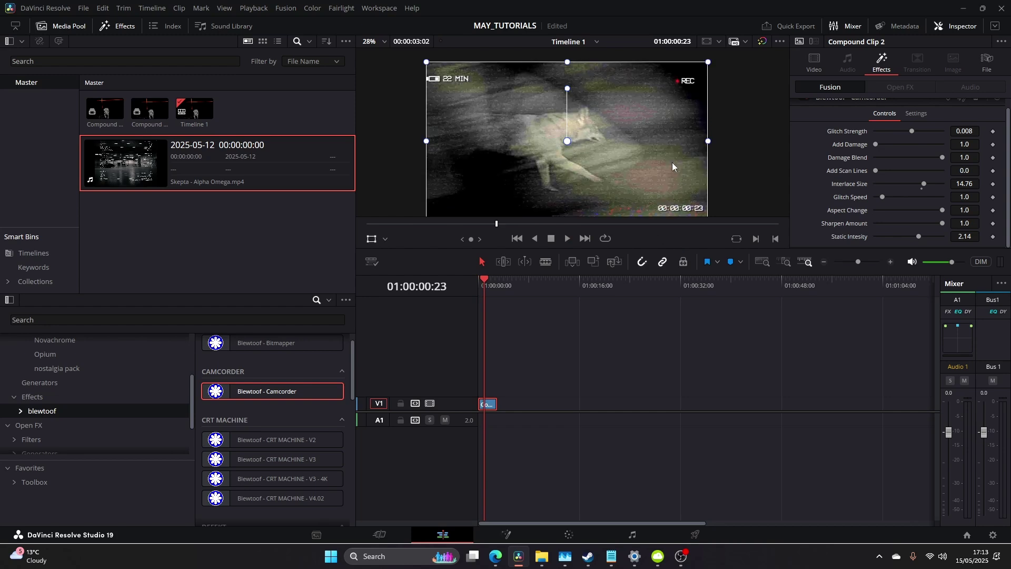
left_click_drag(490, 285, 478, 286)
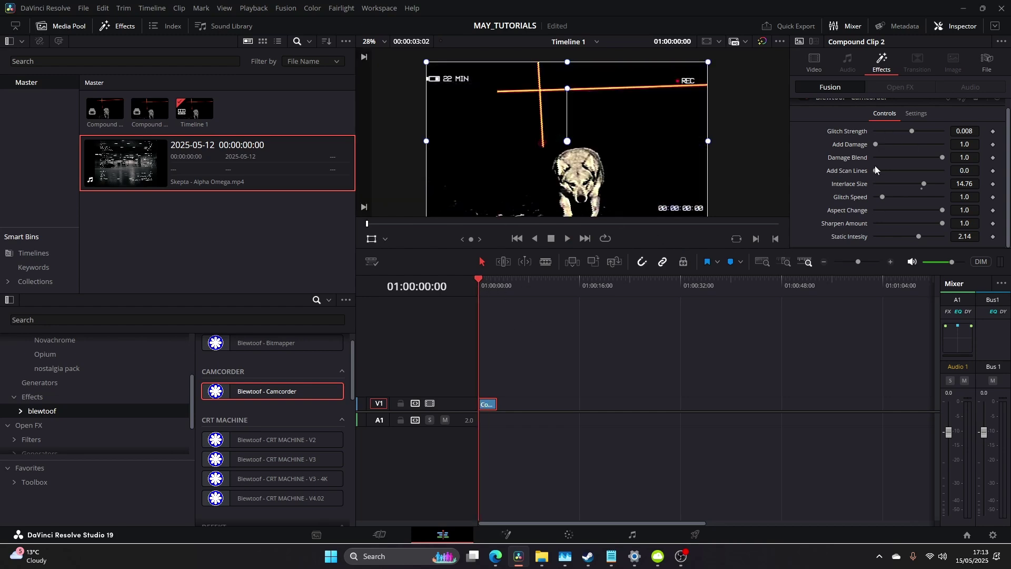
left_click_drag(882, 197, 911, 197)
key("space")
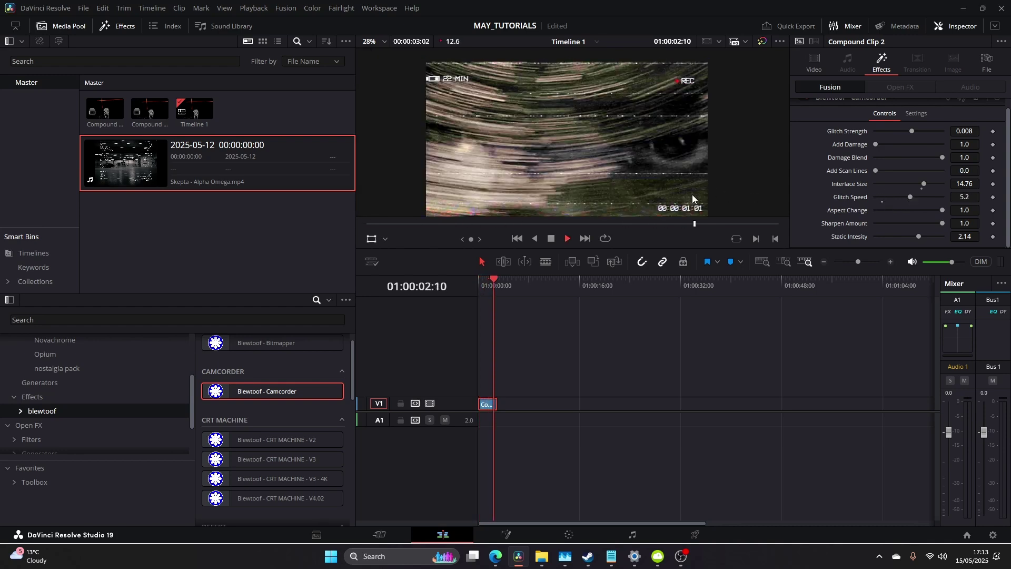
key("space")
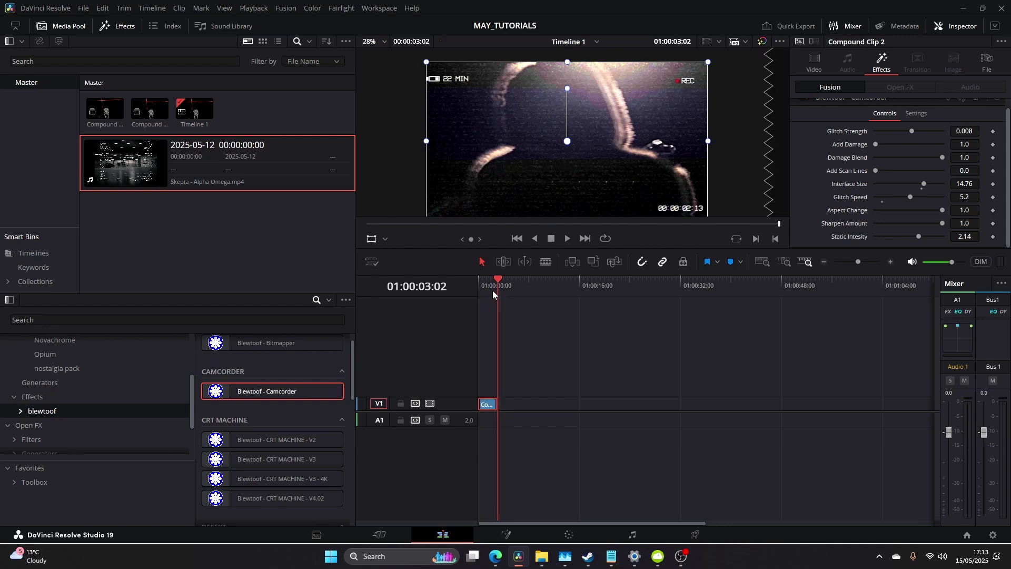
key("Home")
Raise Static Intensity to 5.0 and lower Sharpen Amount from 1.0 to 0.843.
left_click_drag(918, 236, 935, 237)
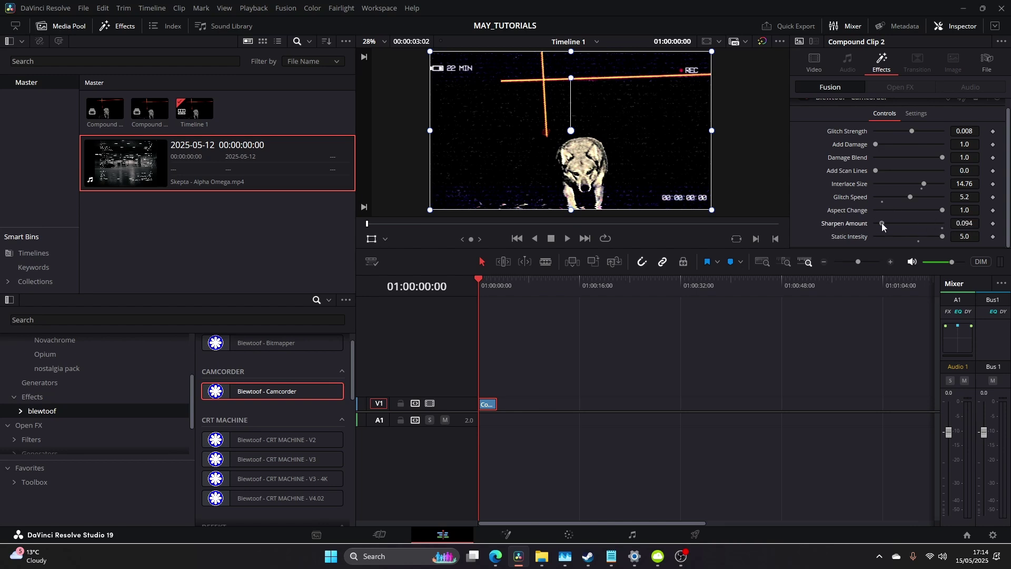
left_click_drag(876, 224, 942, 224)
scroll(713, 178, "up", 3)
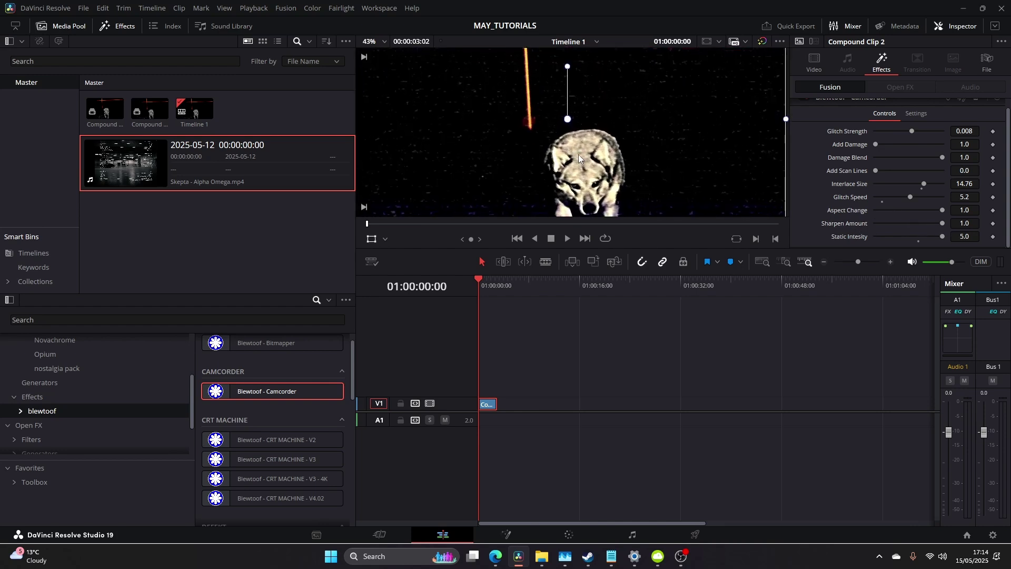
mouse_move(939, 225)
left_mouse_down()
mouse_move(888, 222)
mouse_move(929, 226)
left_mouse_up()
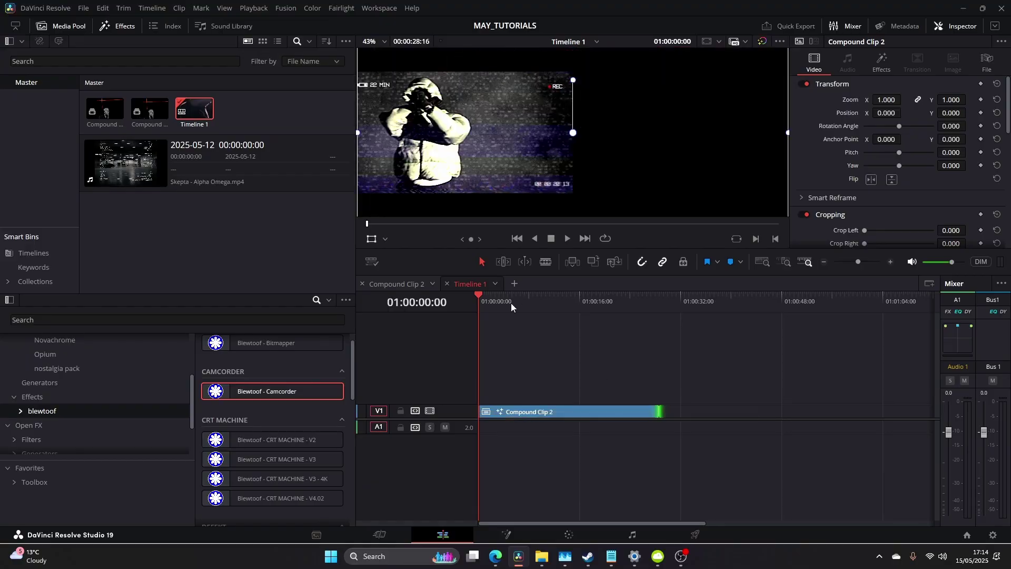
Show the Camcorder controls and preview the compound clip around eight seconds in.
left_click_drag(511, 302, 530, 312)
left_click(882, 62)
scroll(587, 156, "up", 2)
key("space")
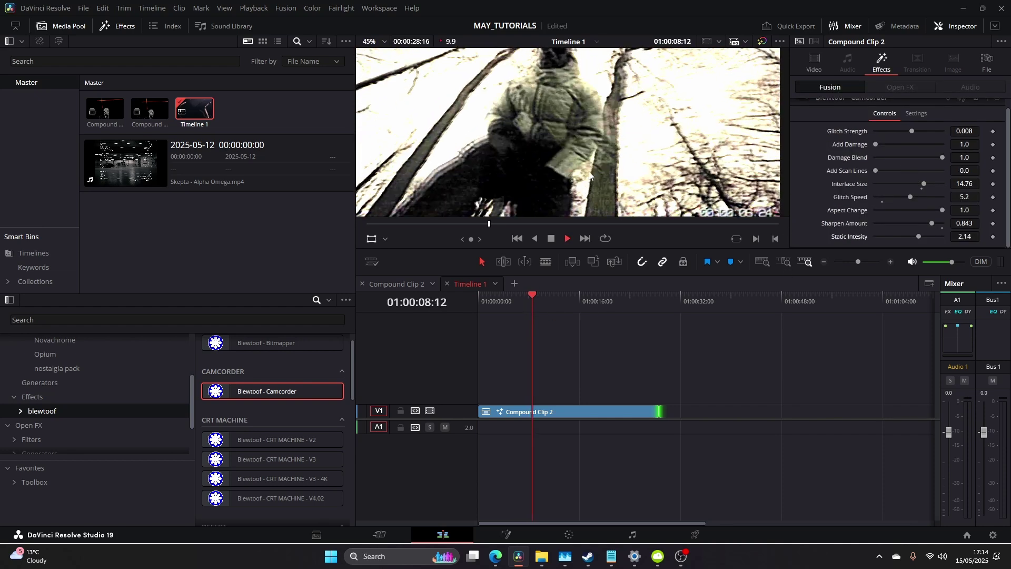
key("space")
scroll(598, 167, "down", 1)
left_click_drag(625, 161, 650, 158)
Lower Glitch Speed from 5.2 to 4.41 and replay to check the glitches.
left_click_drag(912, 197, 905, 198)
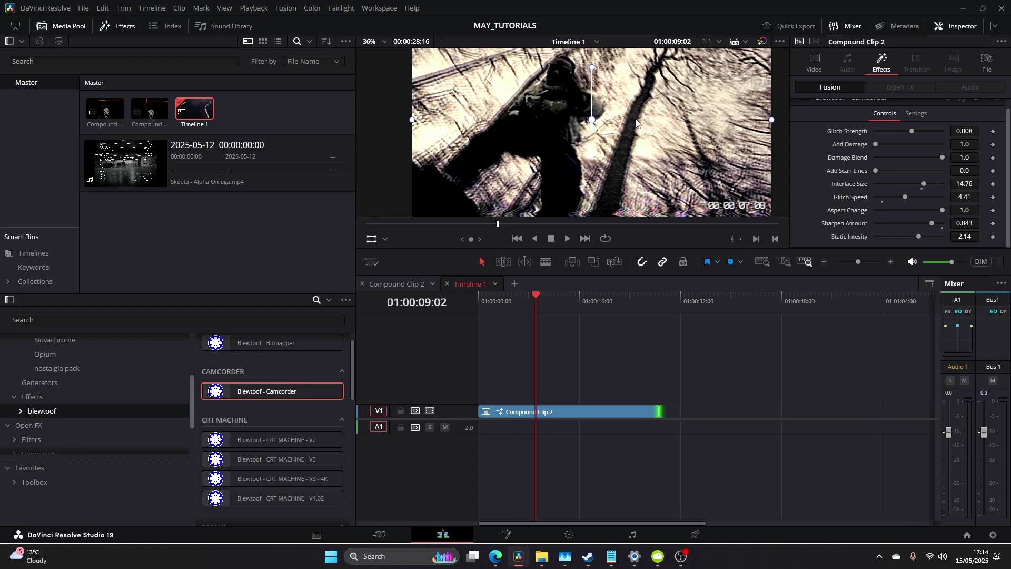
key("space")
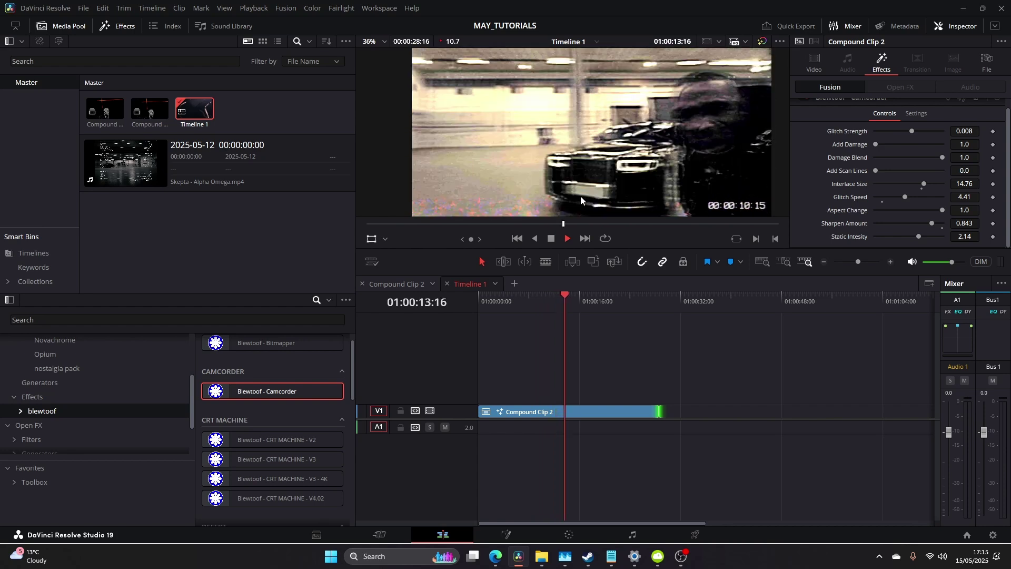
key("space")
left_click_drag(576, 292, 568, 305)
Increase Add Scan Lines for heavier scan lines and save the project.
left_click_drag(885, 170, 907, 172)
scroll(634, 151, "up", 2)
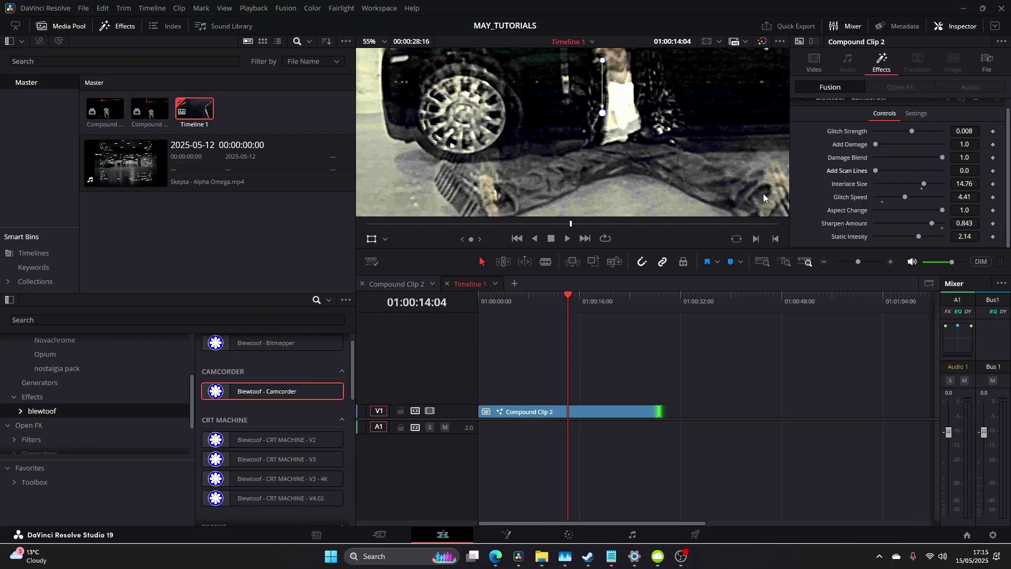
scroll(656, 143, "down", 1)
key("ctrl+s")
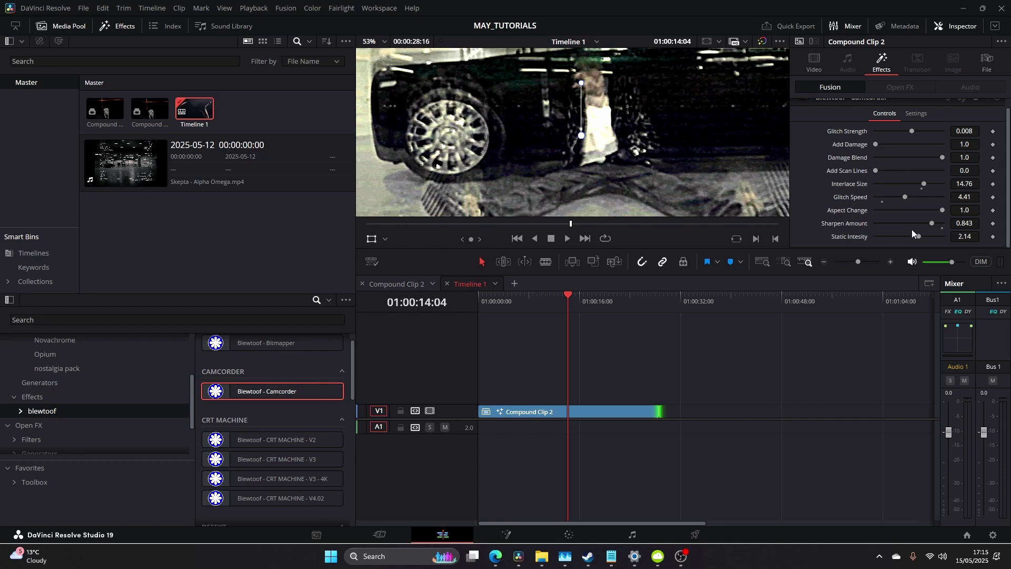
Play back the clip to preview the current Camcorder settings.
left_click_drag(965, 222, 969, 200)
key("space")
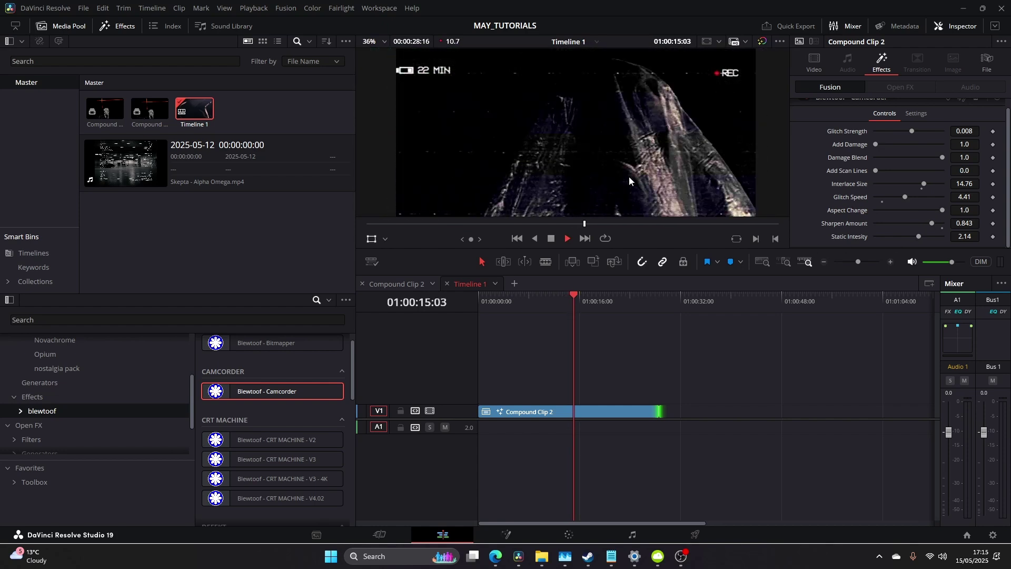
key("space")
scroll(630, 181, "down", 1)
scroll(631, 181, "down", 1)
key("space")
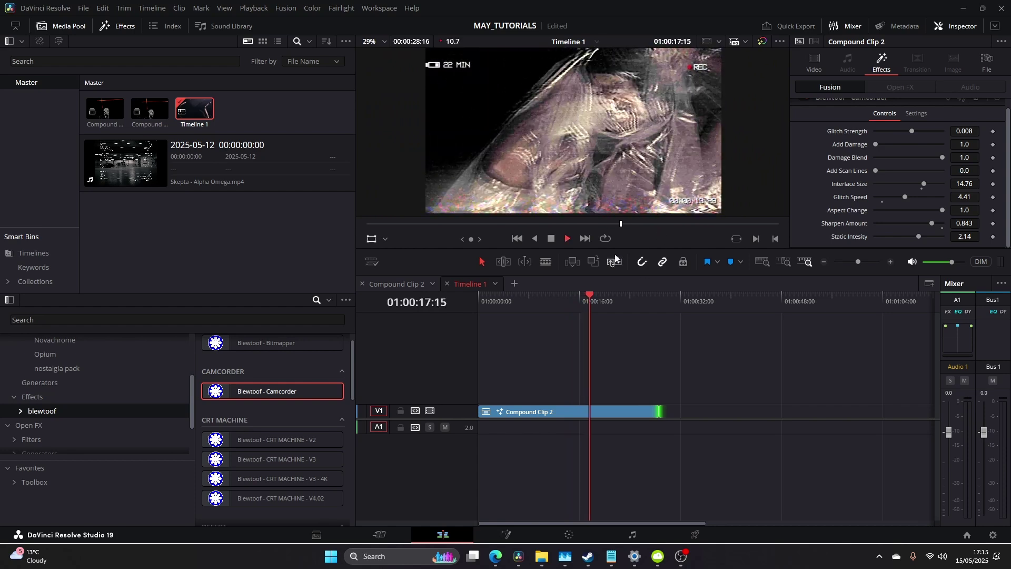
key("space")
Try a higher Glitch Strength, then set it to 0.0102 and preview from fifteen seconds in.
left_click_drag(911, 132, 933, 135)
left_click_drag(593, 301, 574, 293)
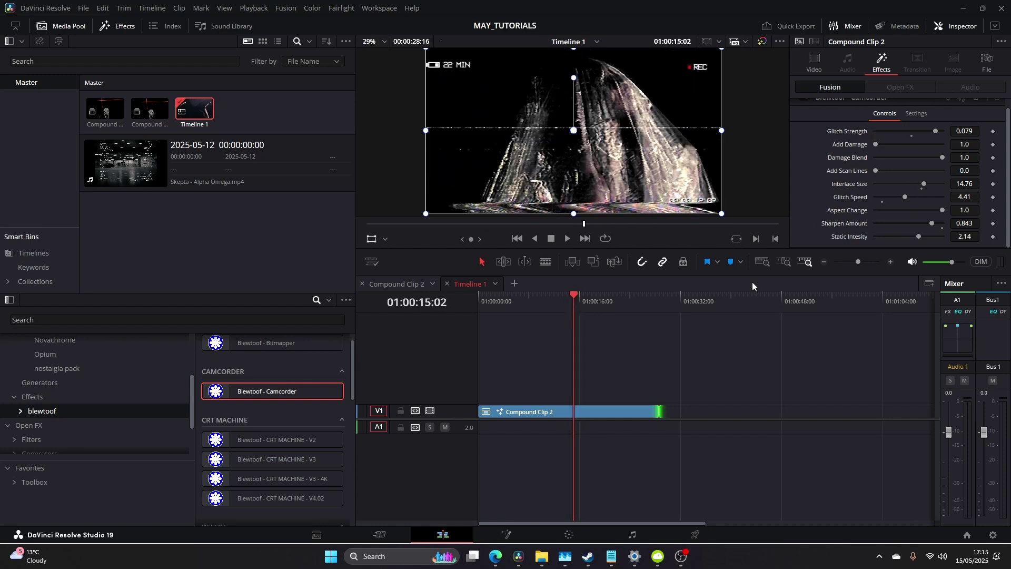
key("space")
key("space")
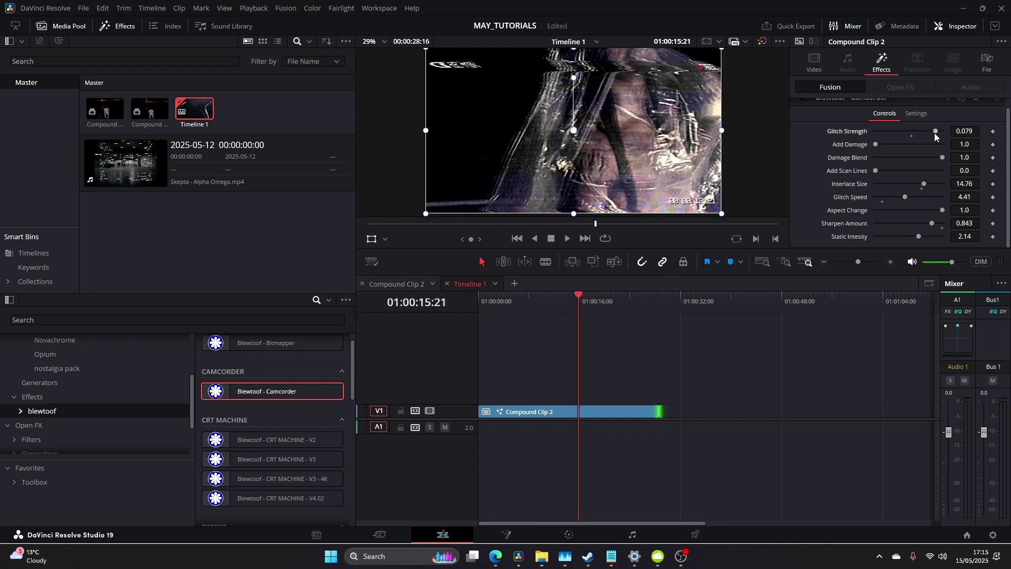
left_click(911, 131)
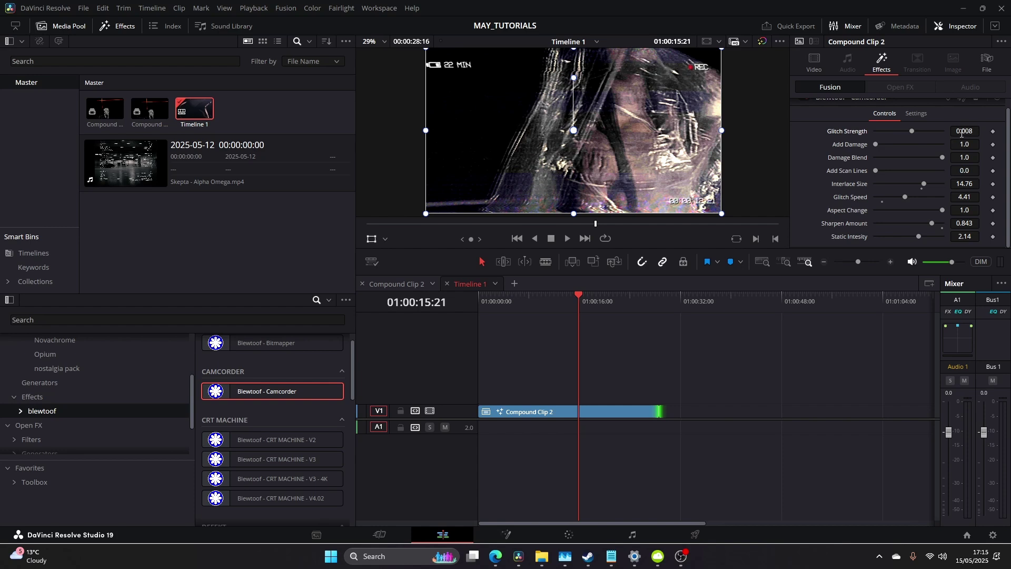
left_click(962, 132)
key("Return")
key("space")
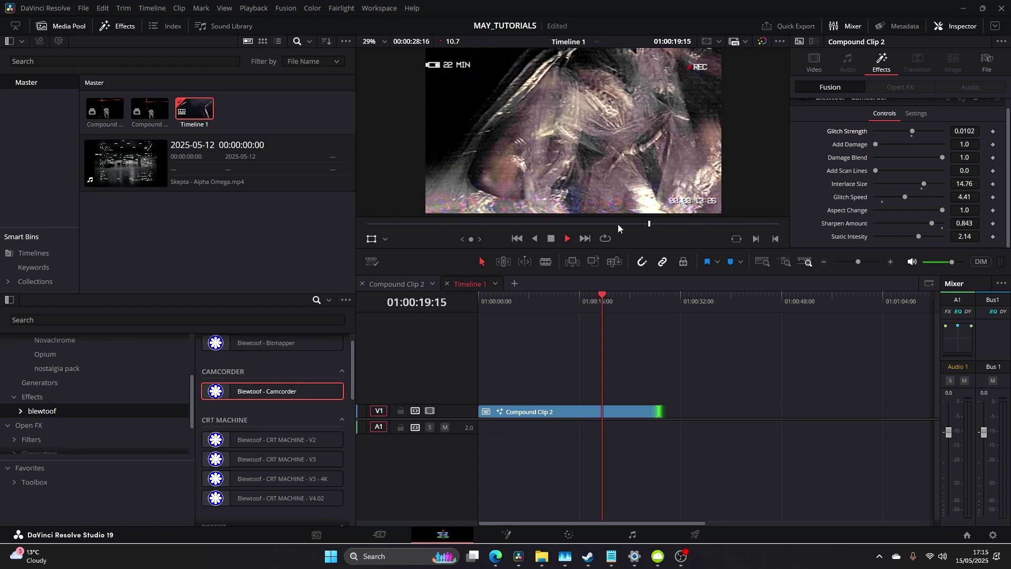
key("space")
Nudge Glitch Strength up to 0.024 and preview, stopping at 01:00:10:01.
left_click_drag(604, 301, 601, 302)
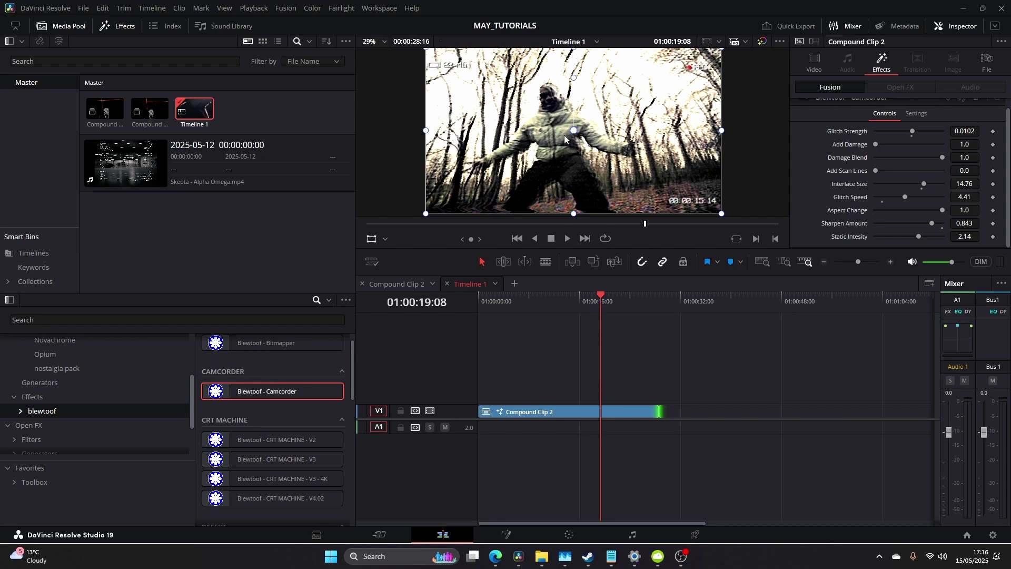
left_click_drag(911, 131, 915, 131)
key("space")
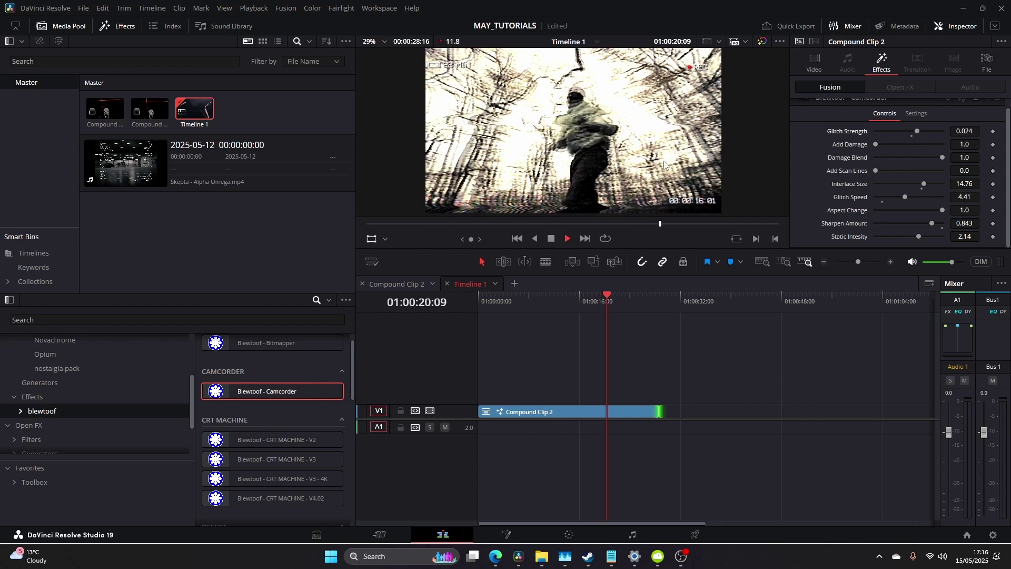
left_click_drag(558, 303, 517, 310)
key("space")
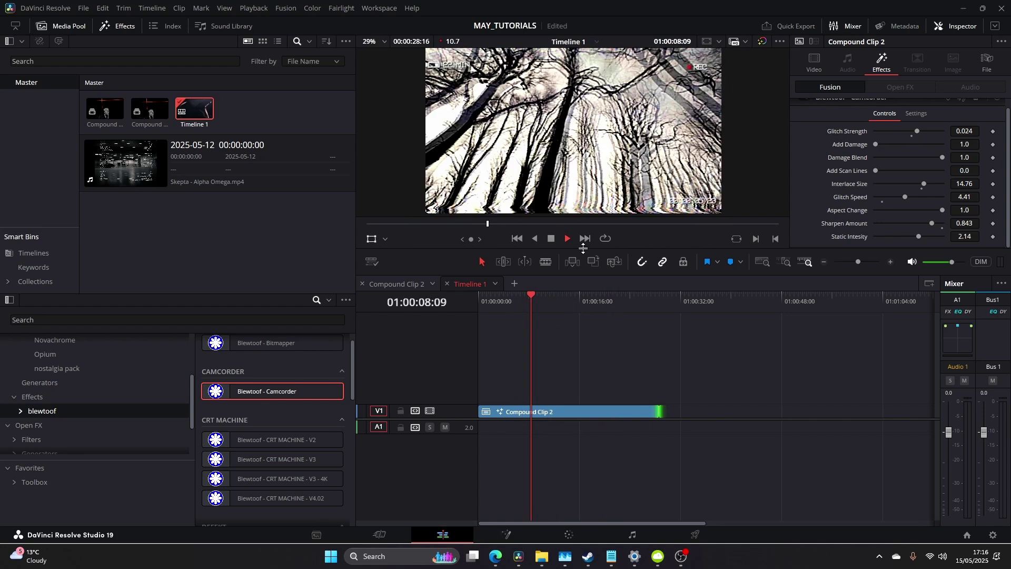
key("space")
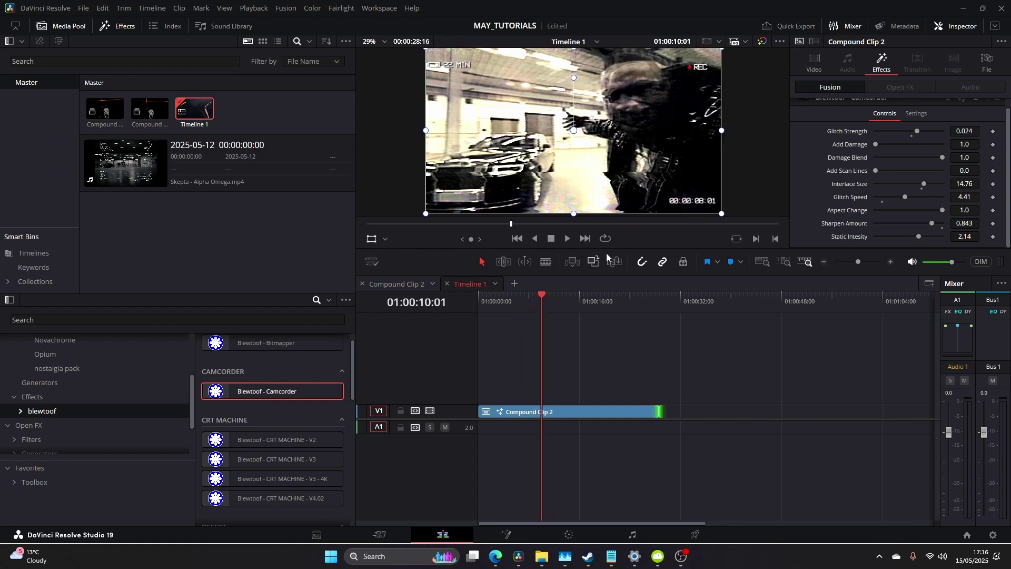
left_click(569, 534)
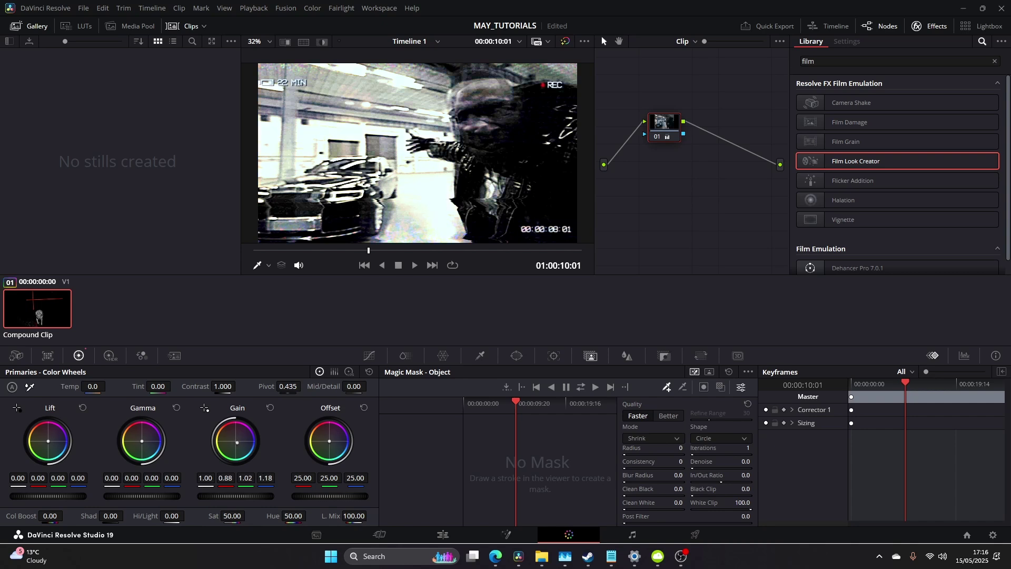
scroll(399, 118, "up", 3)
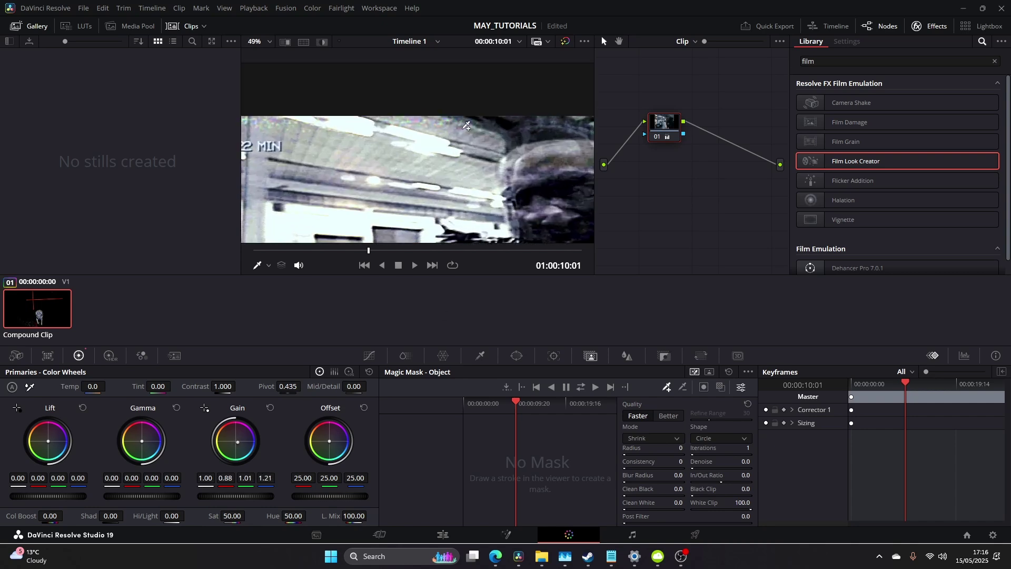
left_click_drag(351, 125, 401, 101)
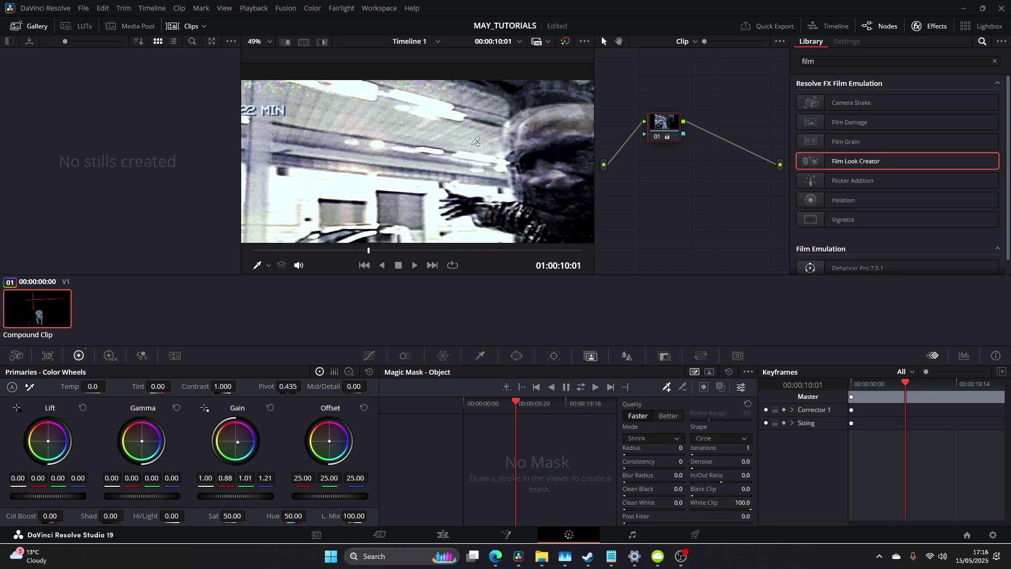
scroll(487, 180, "down", 3)
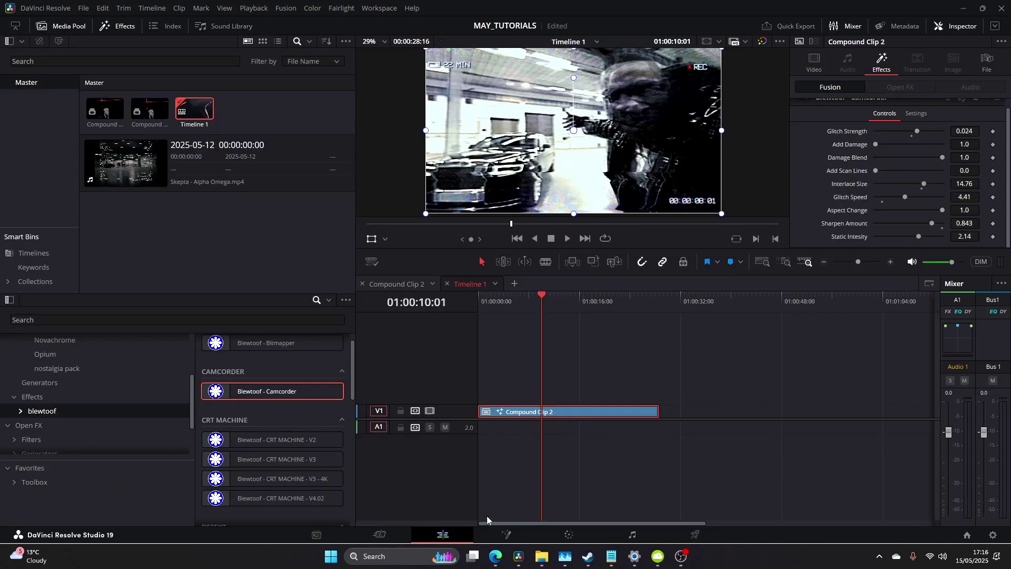
left_click(464, 535)
left_click_drag(539, 309, 510, 315)
key("ctrl+f")
key("space")
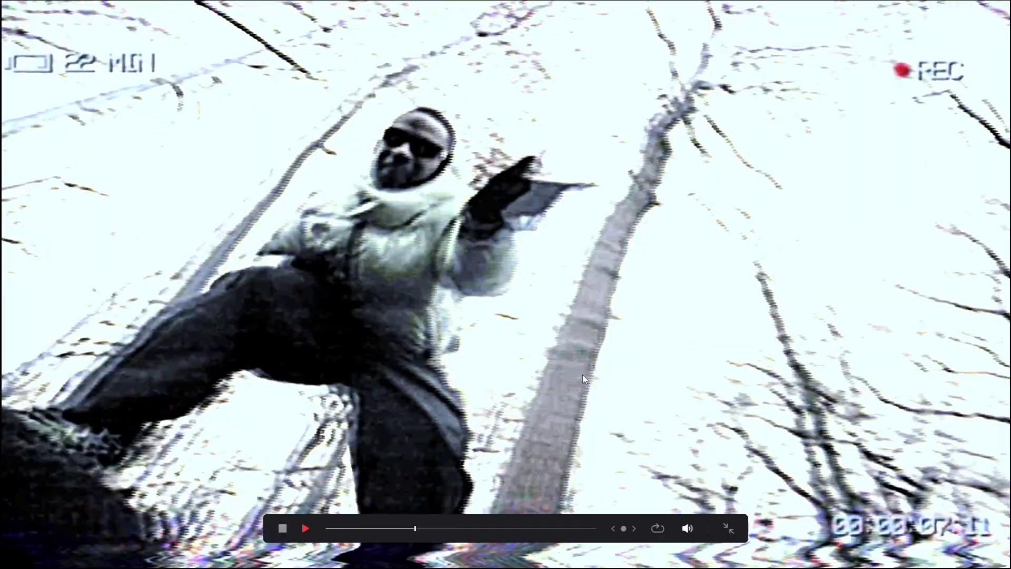
key("space")
key("Escape")
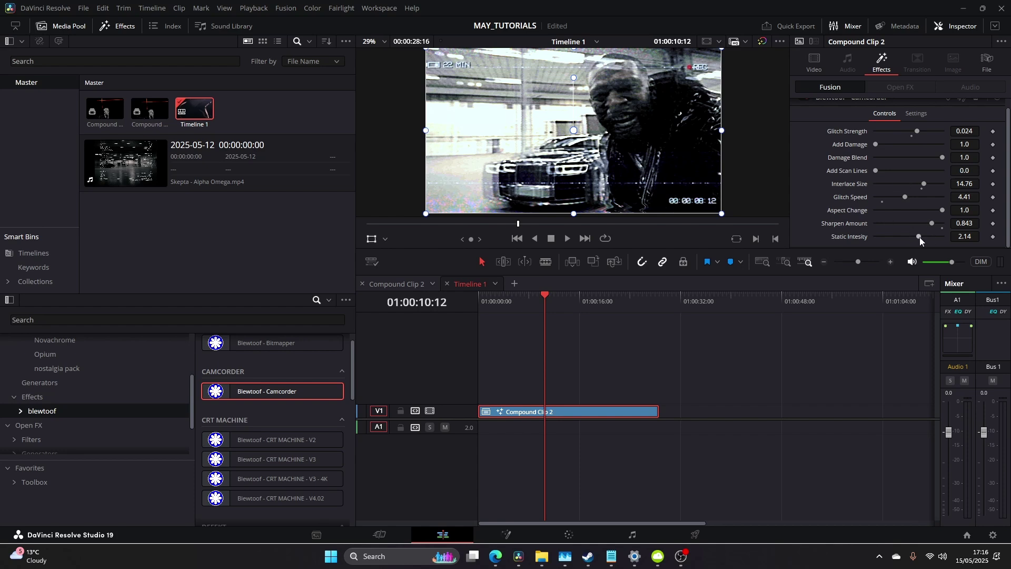
left_click_drag(919, 237, 930, 235)
Set Add Damage to 2.89 and lower Damage Blend from 1.0 to 0.669, then preview.
left_click_drag(875, 144, 884, 146)
scroll(642, 88, "up", 3)
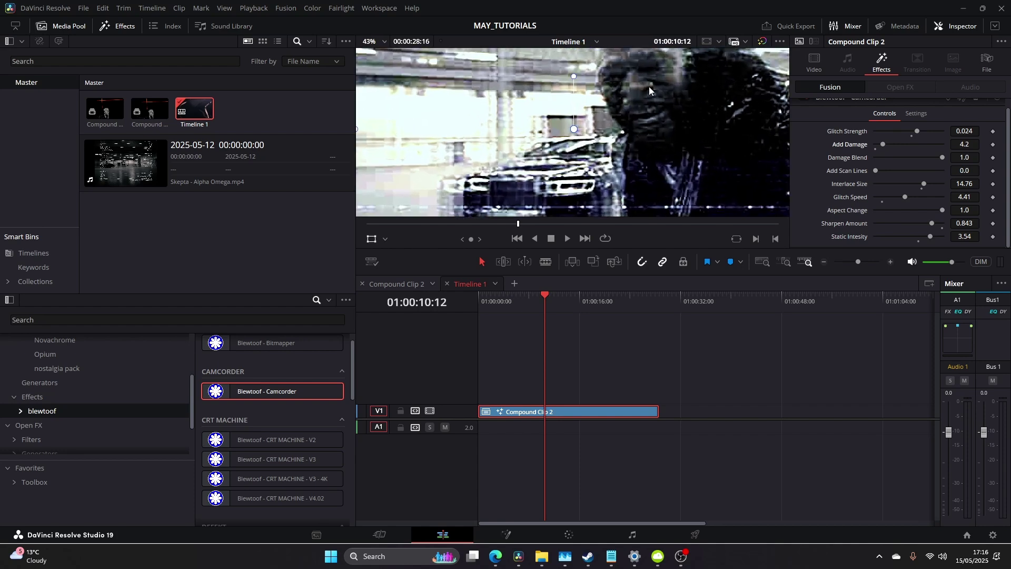
scroll(642, 99, "up", 1)
left_click_drag(961, 144, 953, 144)
scroll(646, 141, "down", 2)
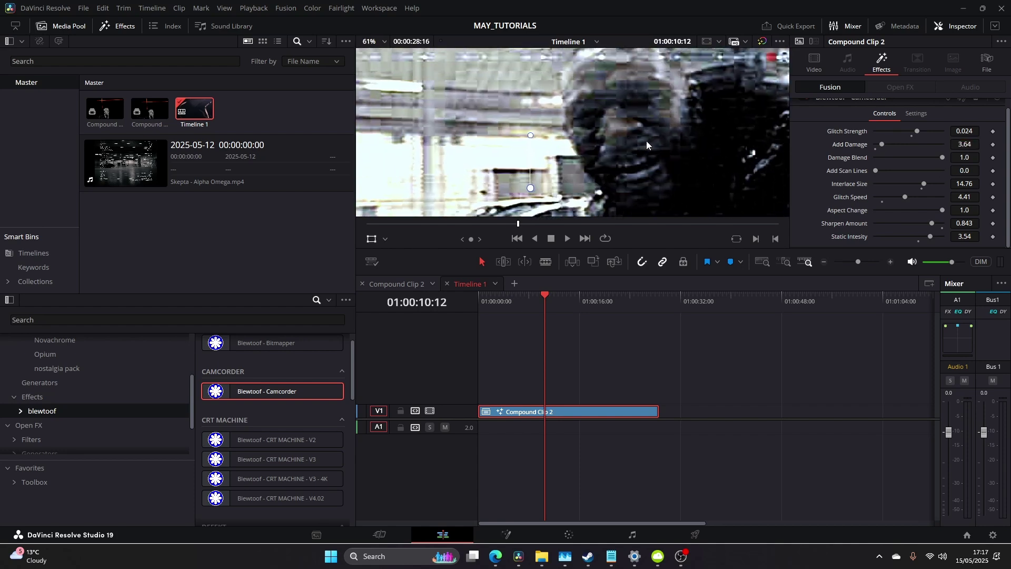
mouse_move(963, 144)
left_mouse_down()
mouse_move(955, 144)
mouse_move(972, 144)
left_mouse_up()
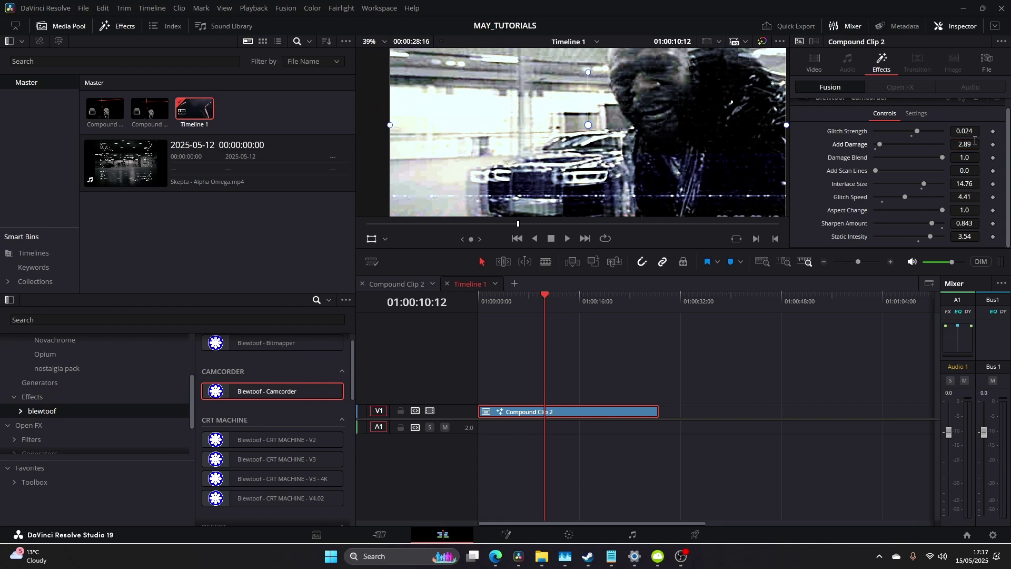
left_click_drag(943, 157, 921, 155)
scroll(642, 84, "down", 1)
key("space")
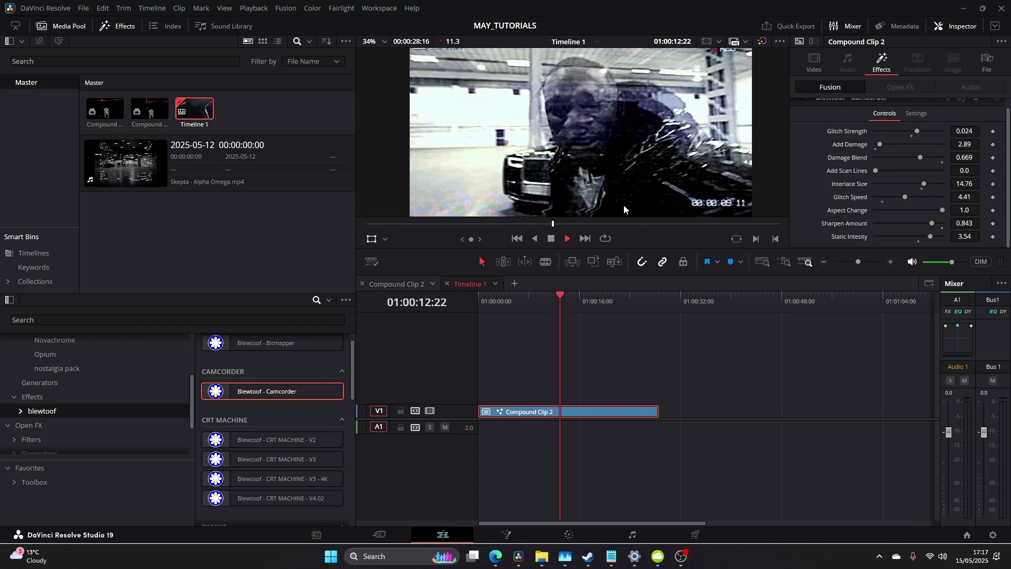
key("space")
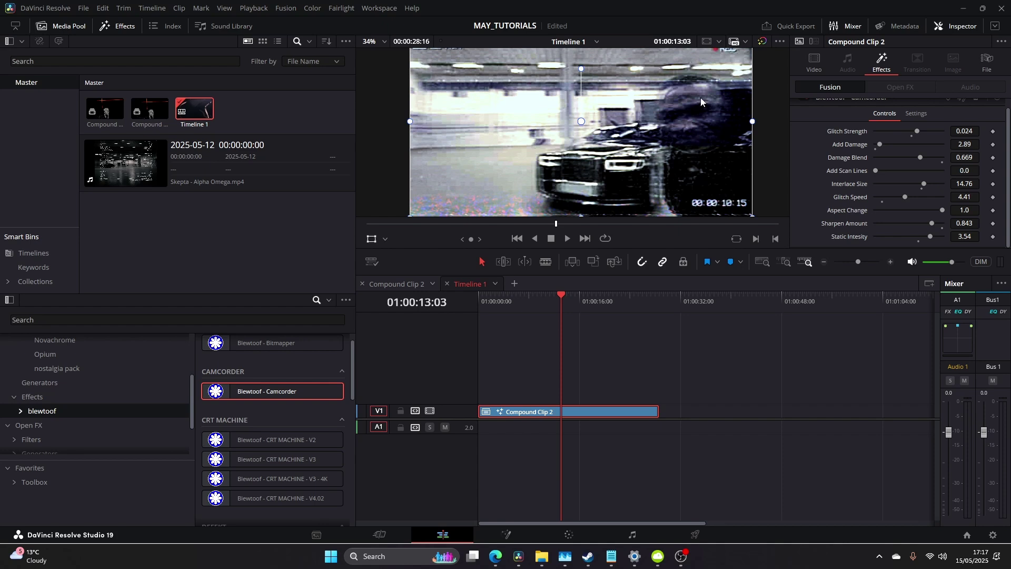
key("space")
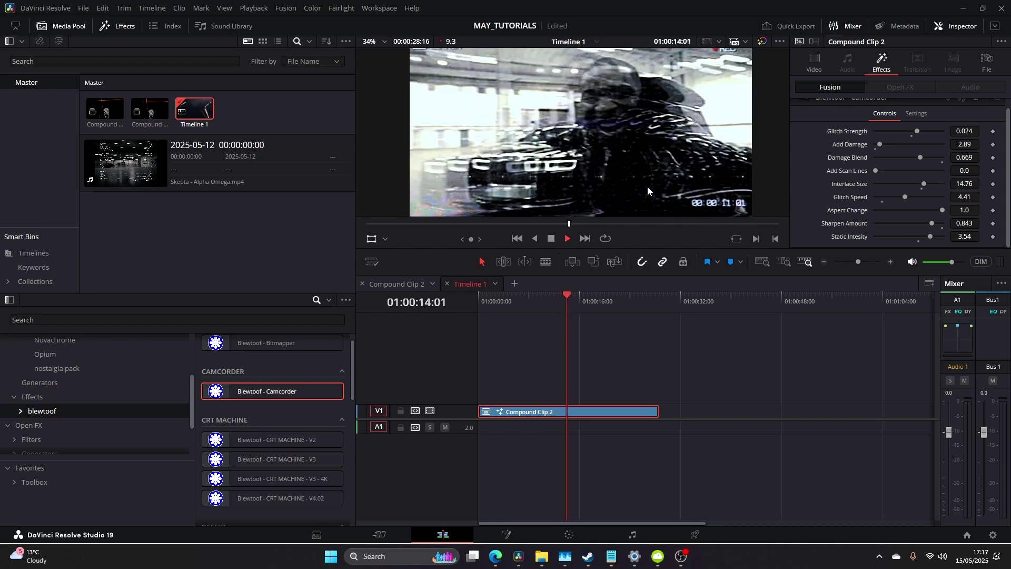
key("space")
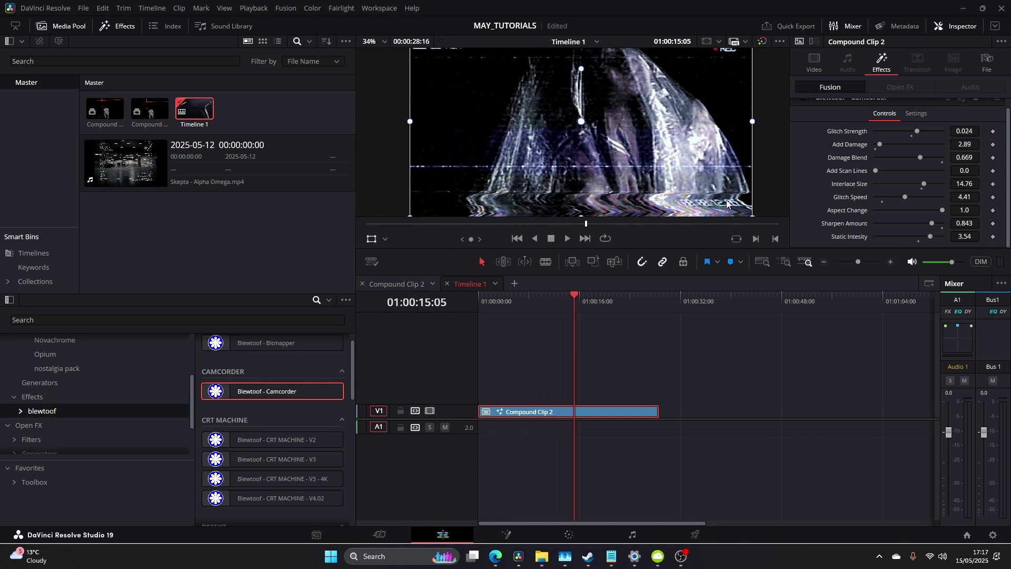
scroll(716, 213, "down", 2)
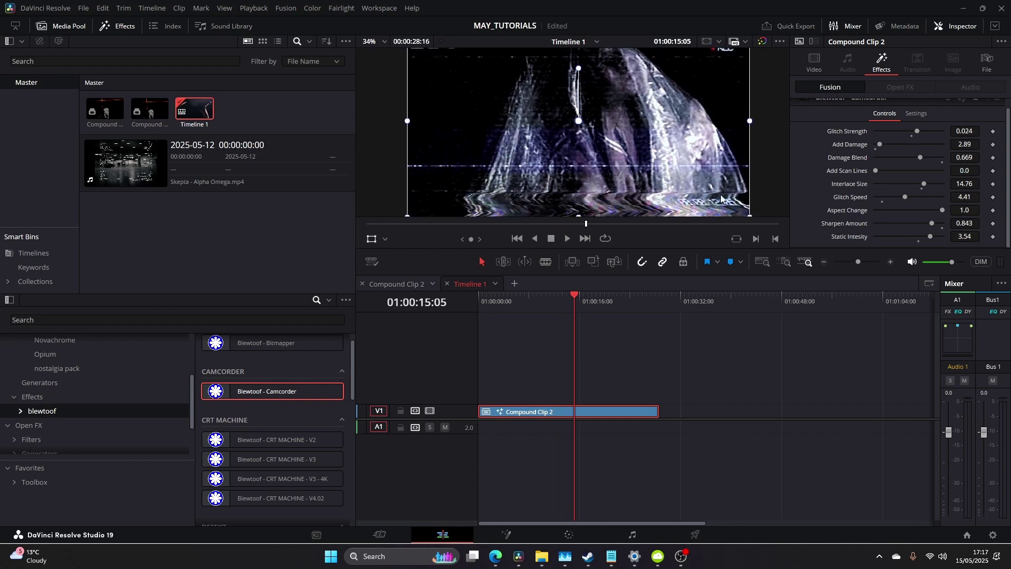
scroll(715, 211, "up", 2)
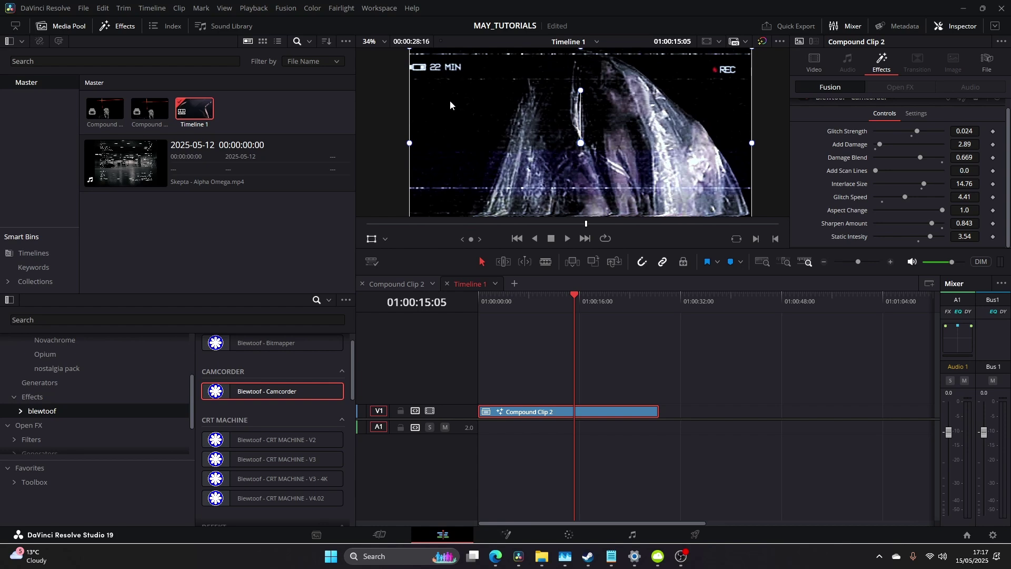
left_click_drag(562, 302, 534, 301)
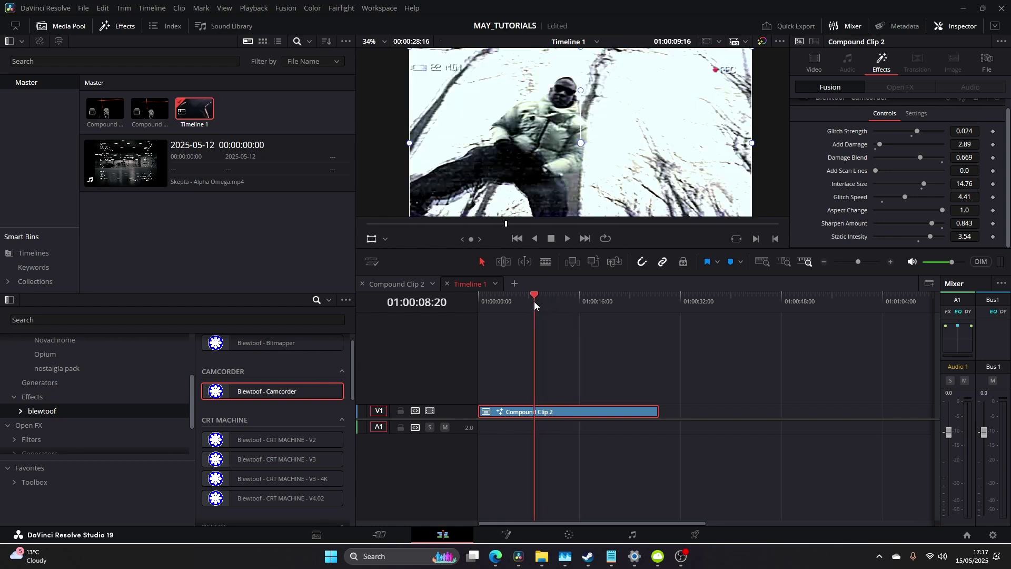
key("space")
key("space")
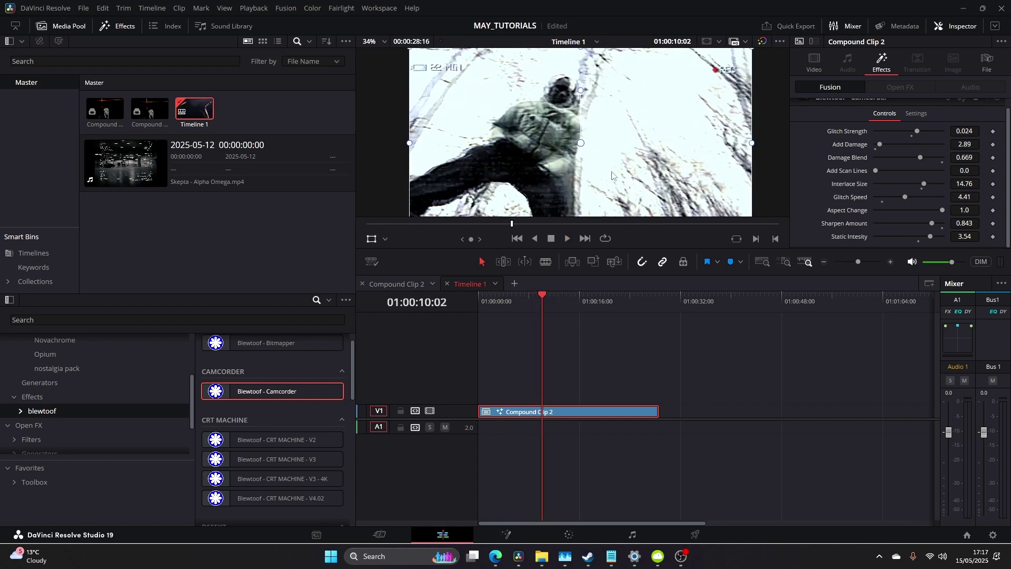
left_click_drag(626, 251, 629, 324)
left_click(553, 381)
Set Interlace Size 12.37, Static Intensity 0.31 and Add Damage 6.02, then reset all controls to defaults.
left_click_drag(553, 381, 566, 378)
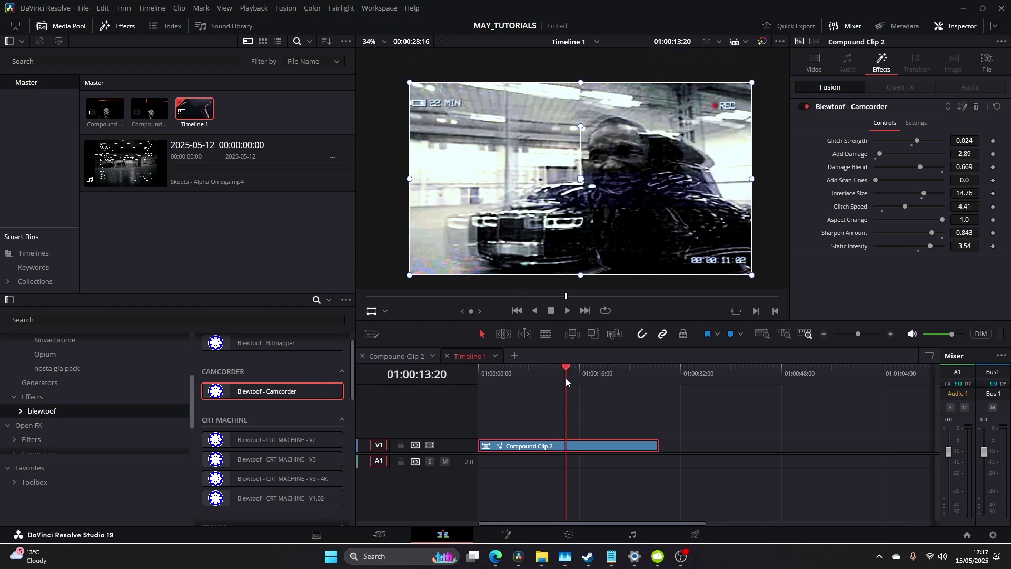
mouse_move(922, 193)
left_mouse_down()
mouse_move(939, 195)
mouse_move(916, 194)
left_mouse_up()
left_click(927, 244)
left_click_drag(928, 246, 907, 244)
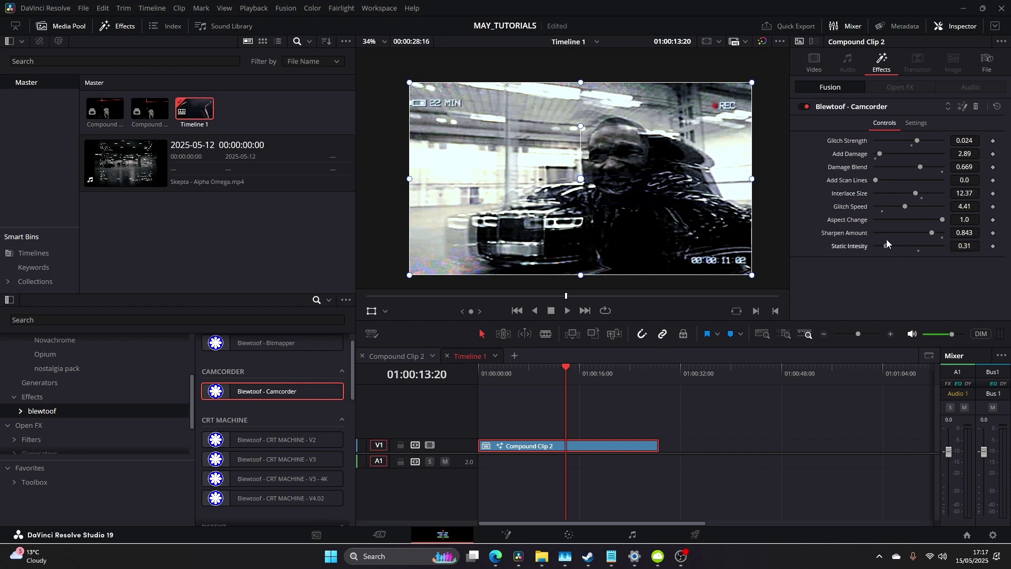
left_click_drag(880, 154, 887, 154)
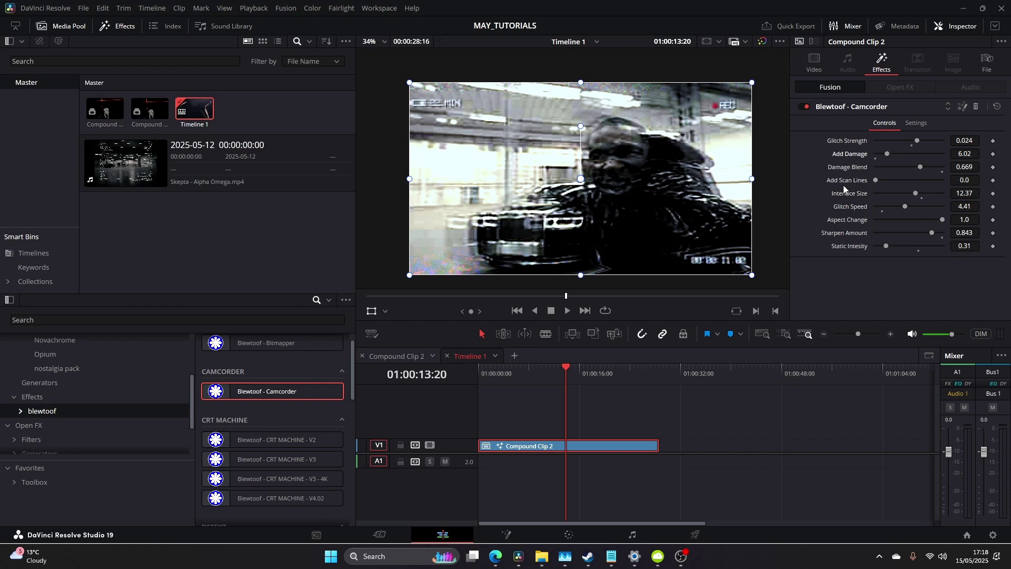
left_click(996, 106)
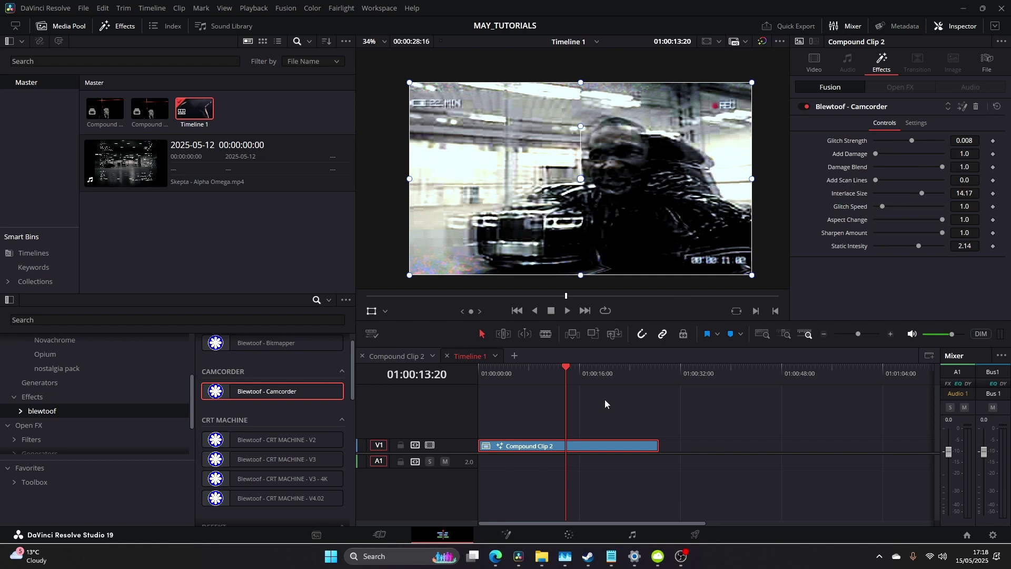
Reapply a fresh Blewtoof - Camcorder effect to the V1 clip and play it from 01:00:15.
left_click(976, 106)
left_click_drag(337, 390, 571, 444)
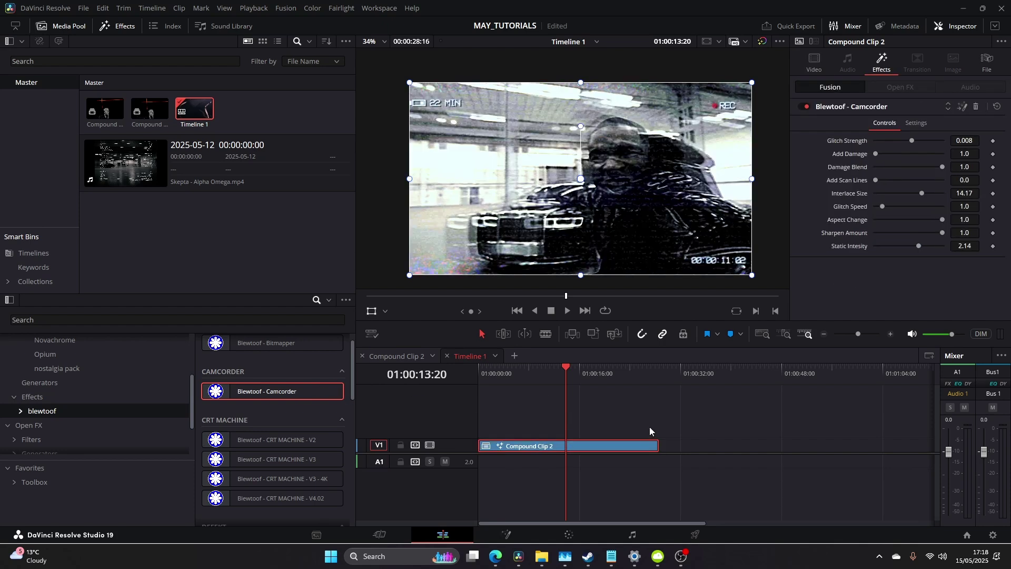
left_click(564, 372)
left_click_drag(564, 372, 574, 371)
key("space")
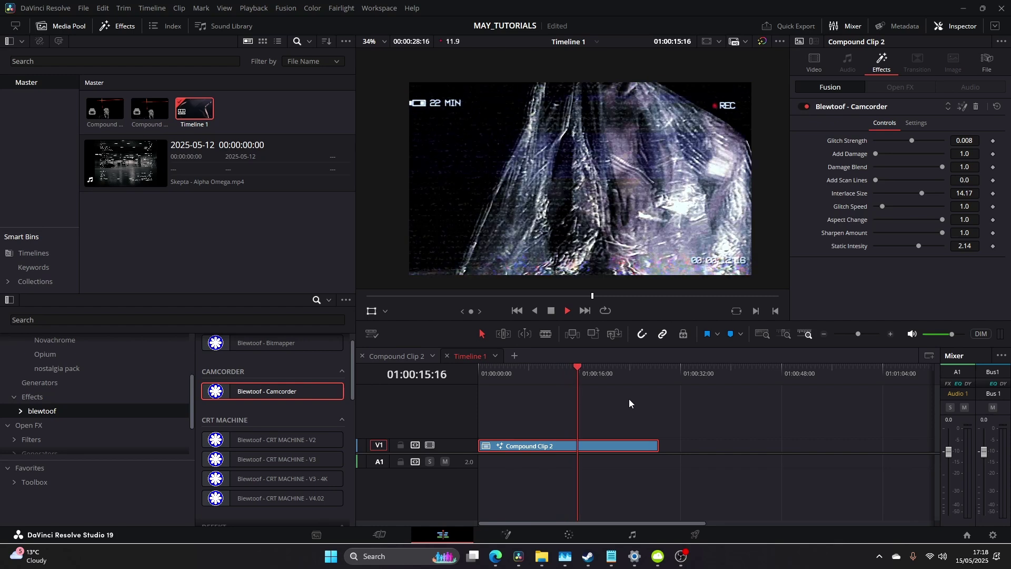